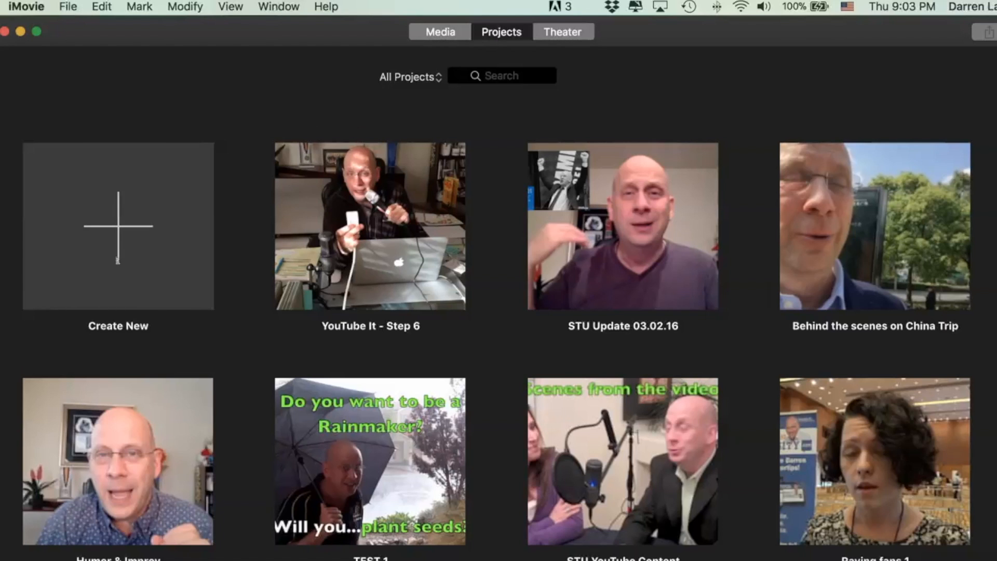
Step: Create a new movie project
click(118, 258)
click(88, 301)
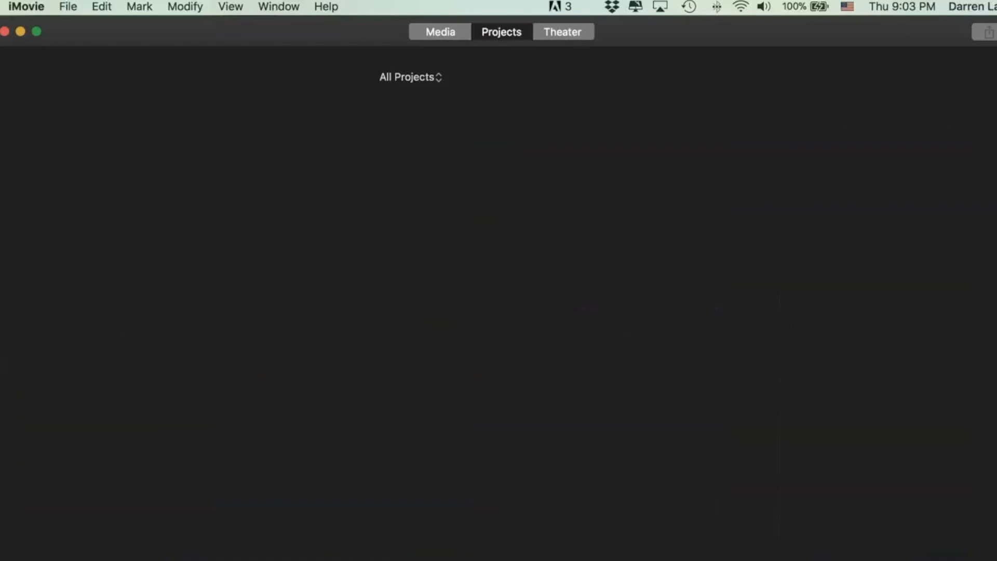
drag(214, 253, 217, 407)
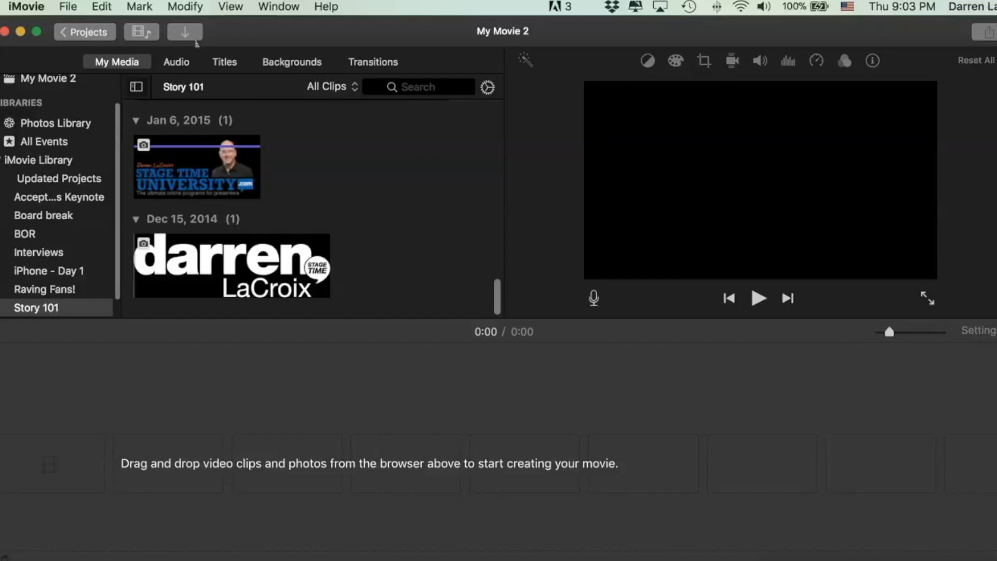
Step: Import the raw interview video (.mov) from the Desktop into the Updated Projects event
click(59, 178)
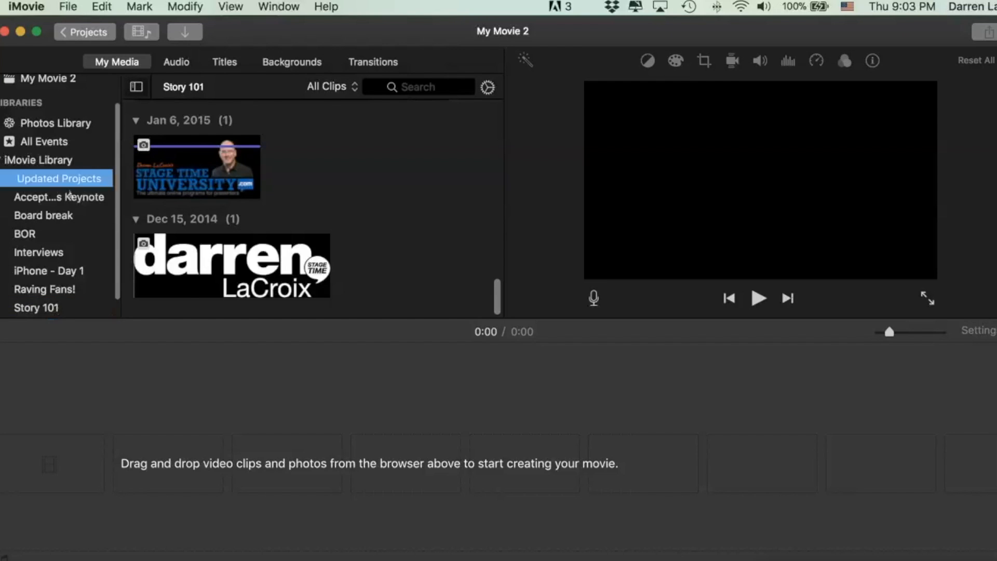
click(184, 31)
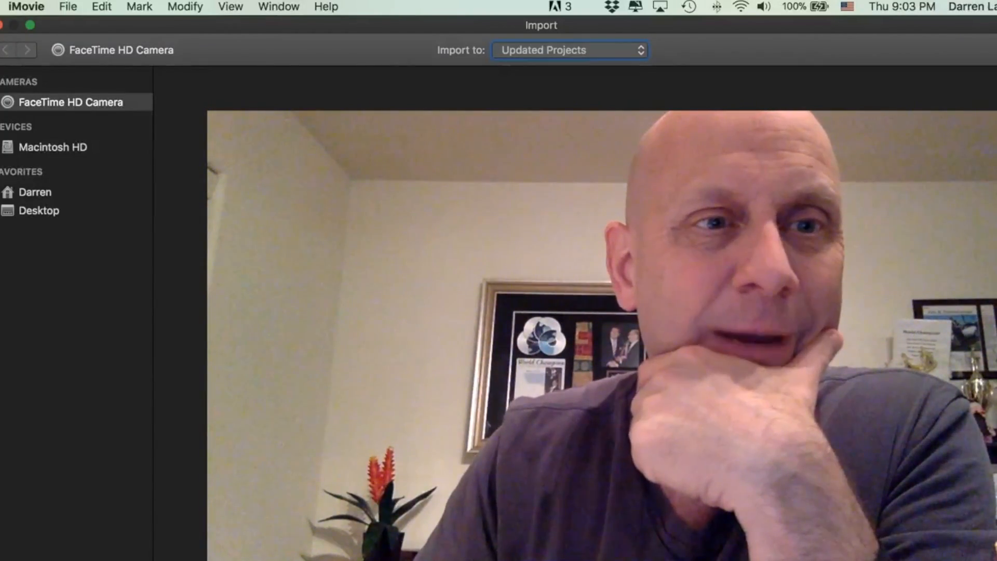
click(39, 211)
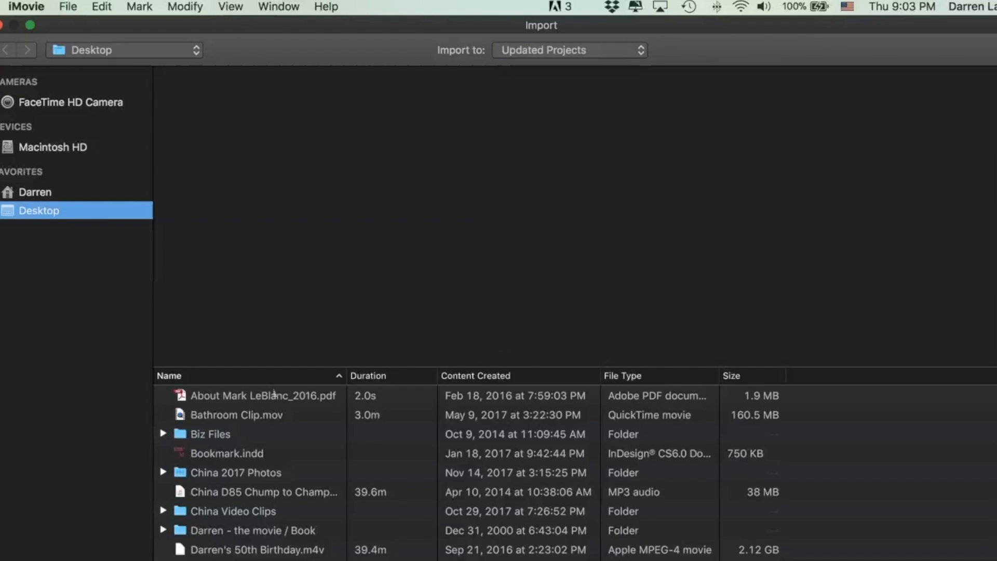
scroll(470, 473, down, 5)
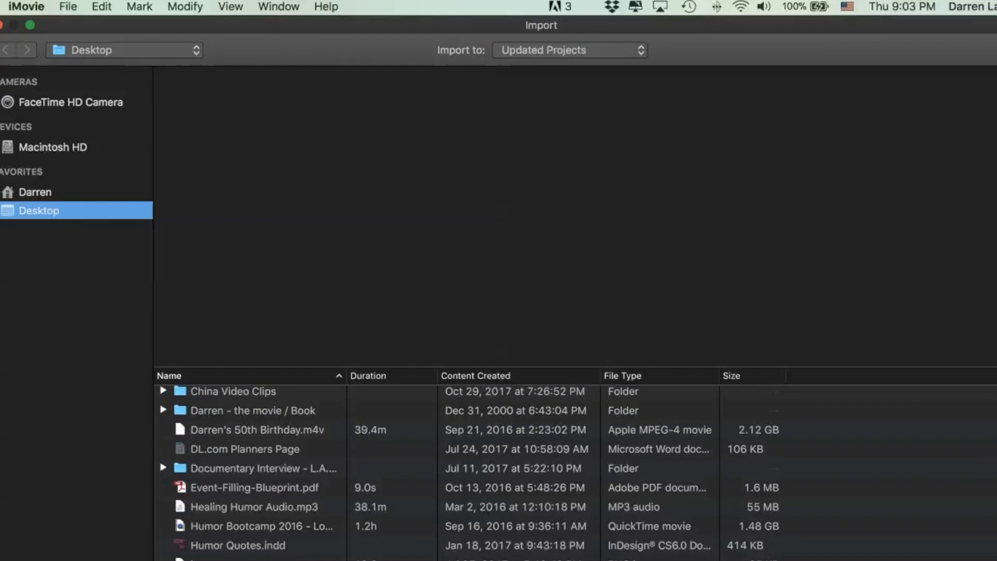
scroll(470, 473, down, 1)
click(254, 520)
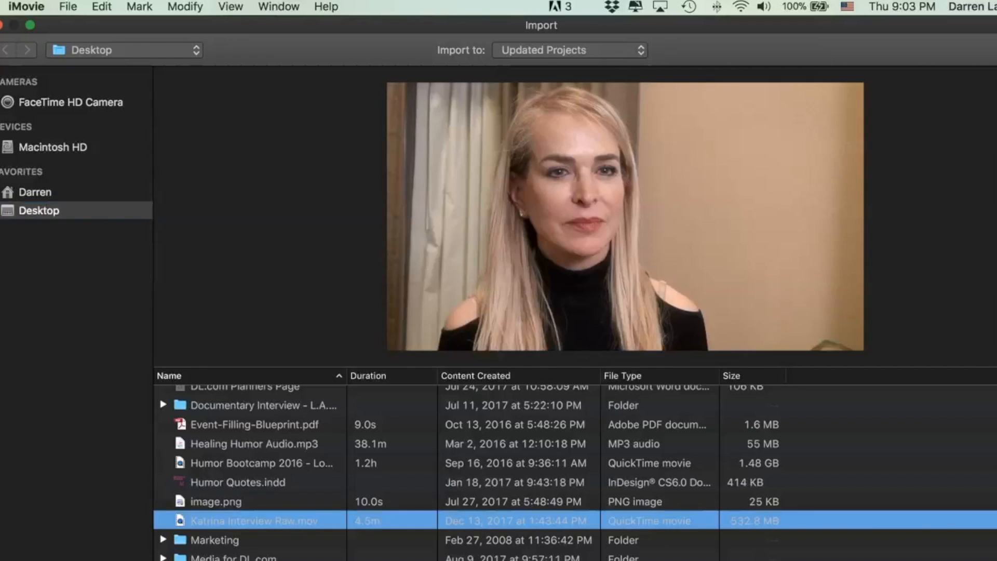
drag(996, 560, 970, 548)
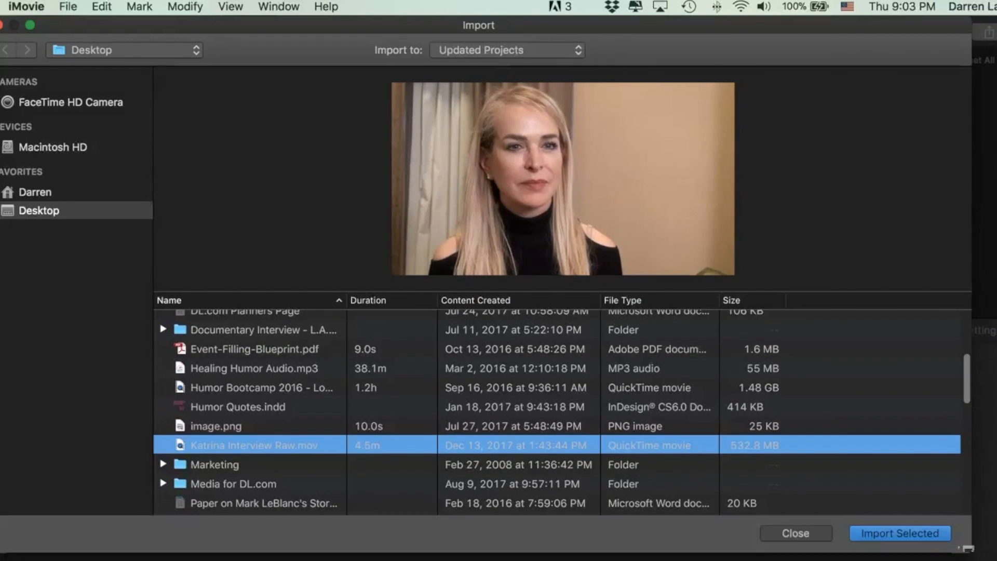
click(900, 534)
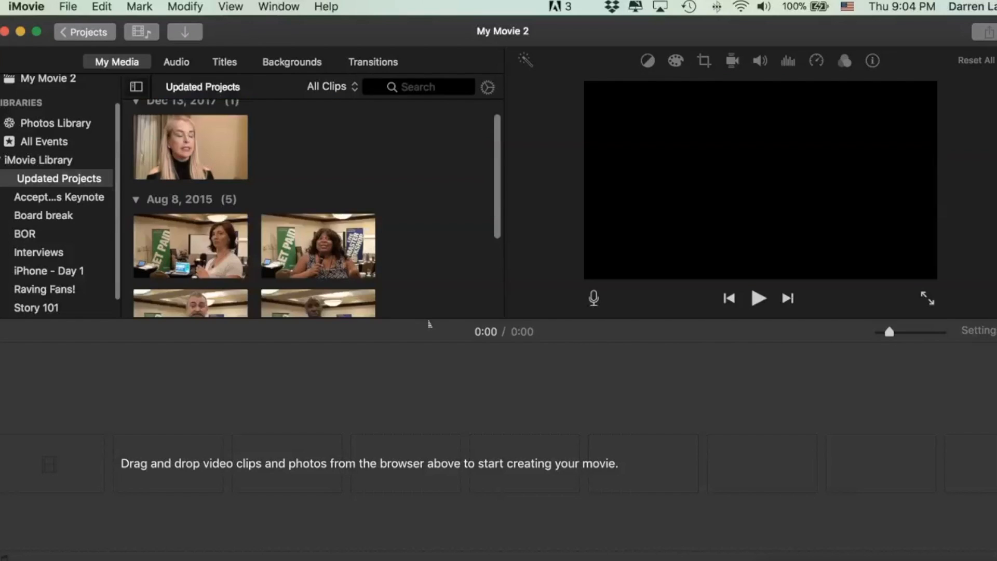
Step: Place the entire imported interview clip in the empty timeline
click(224, 171)
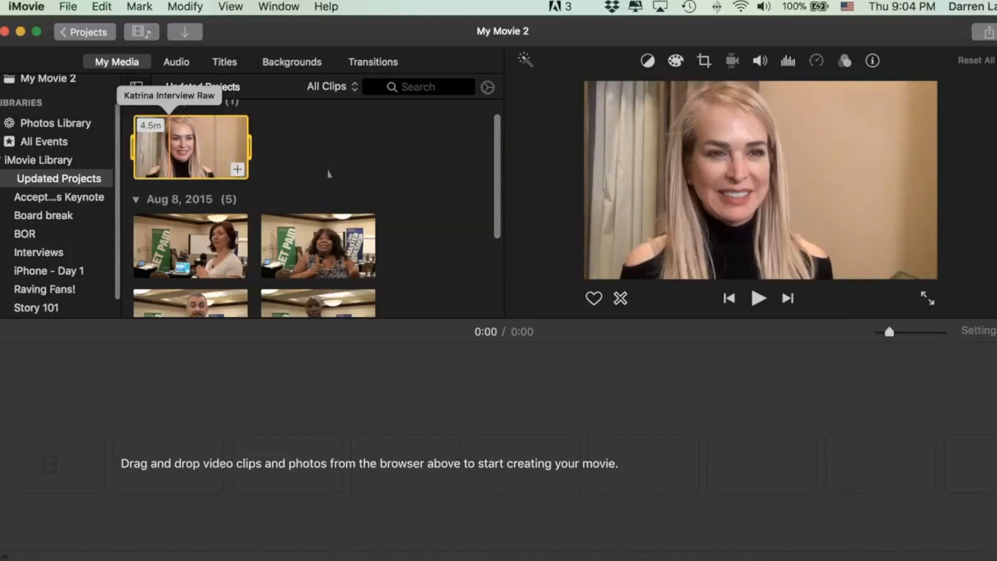
drag(197, 151, 121, 478)
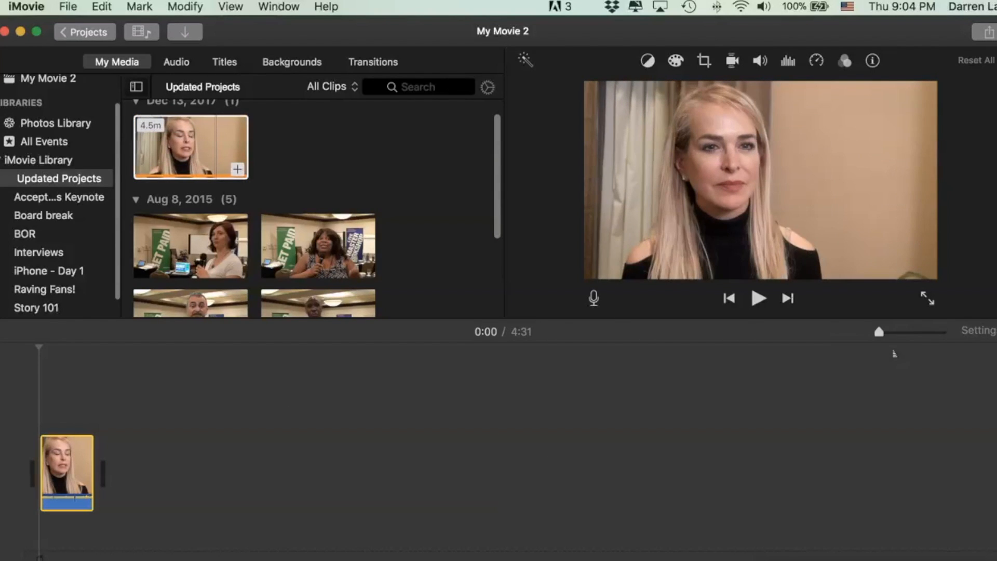
Step: Play the beginning of the interview to find where the speaker starts talking, and split the clip there at 0:07
mouse_move(890, 347)
mouse_down()
mouse_move(938, 350)
mouse_move(904, 347)
mouse_up()
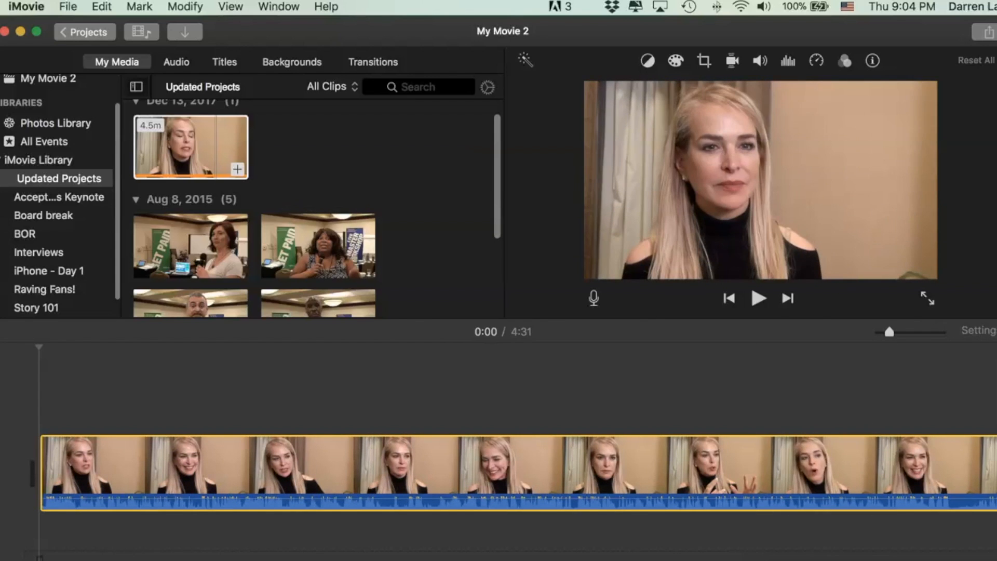
drag(889, 333, 879, 333)
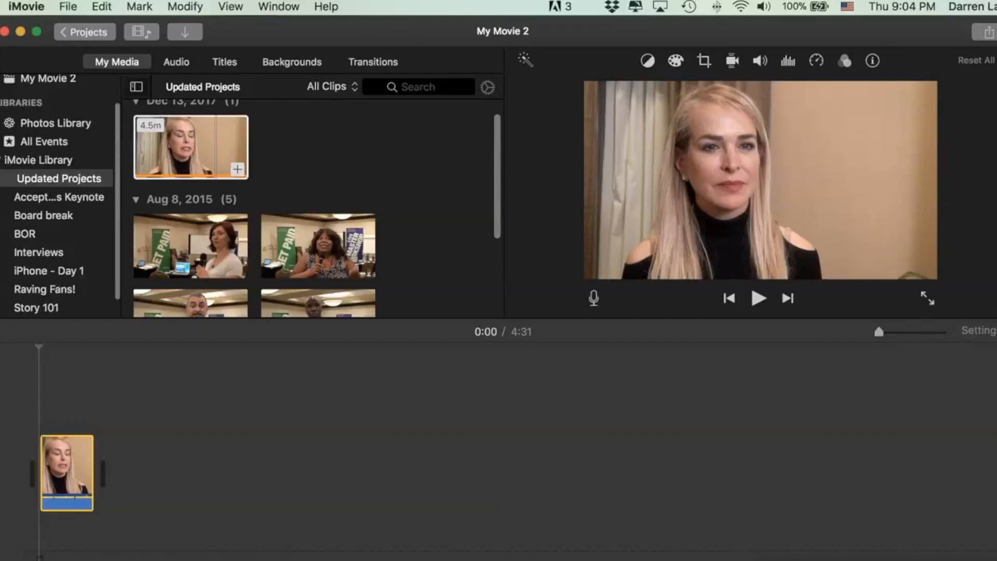
drag(879, 333, 890, 333)
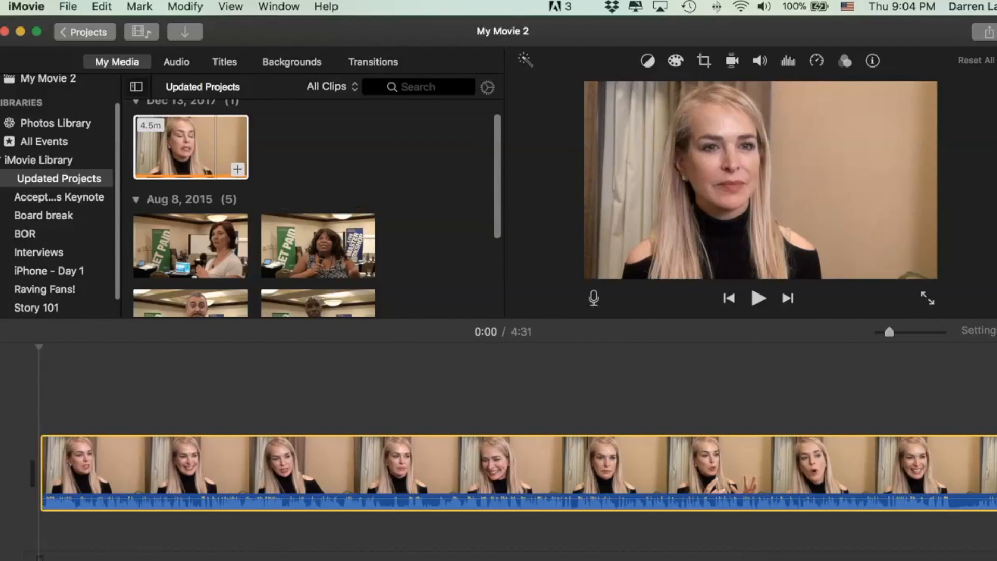
key(super+equal)
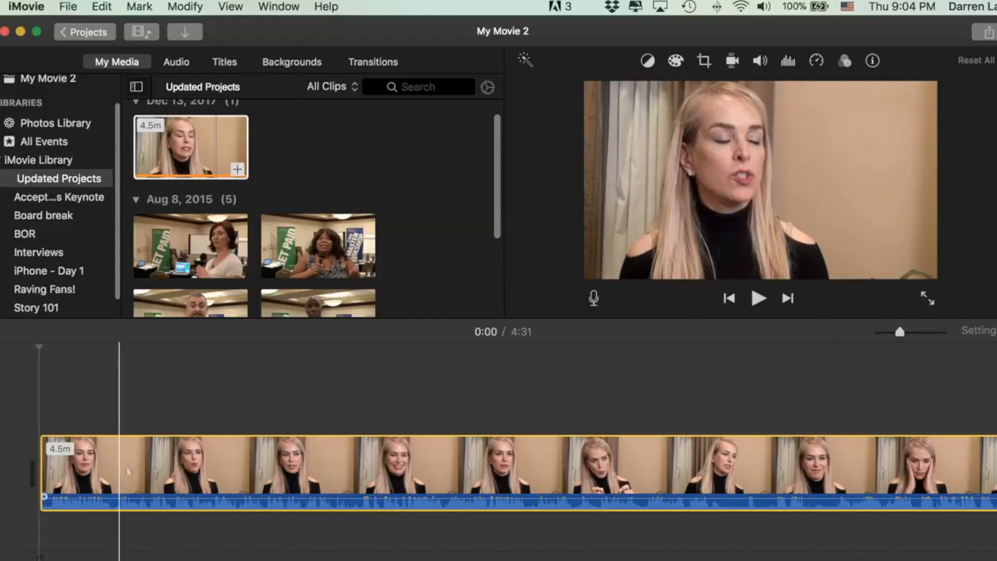
click(89, 408)
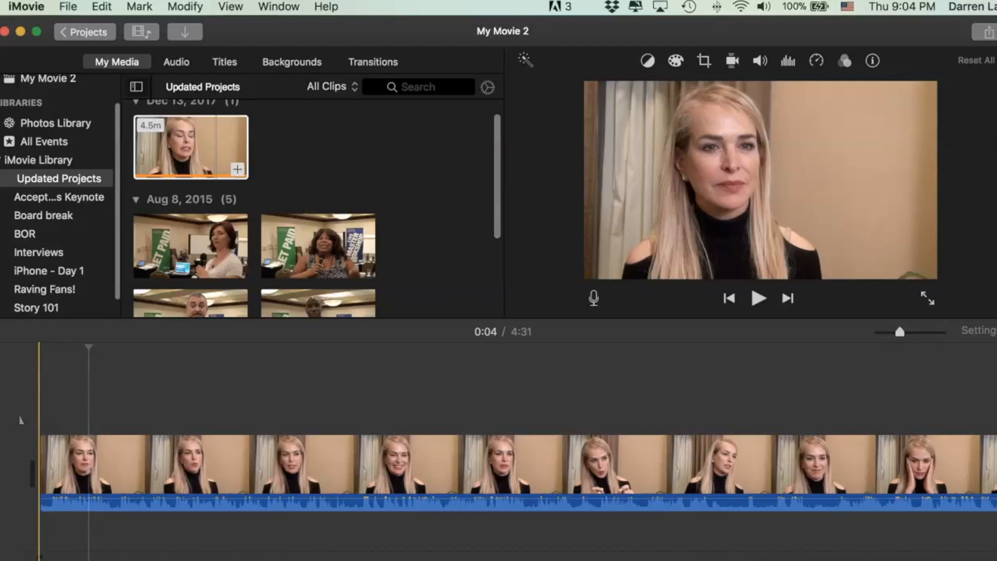
key(space)
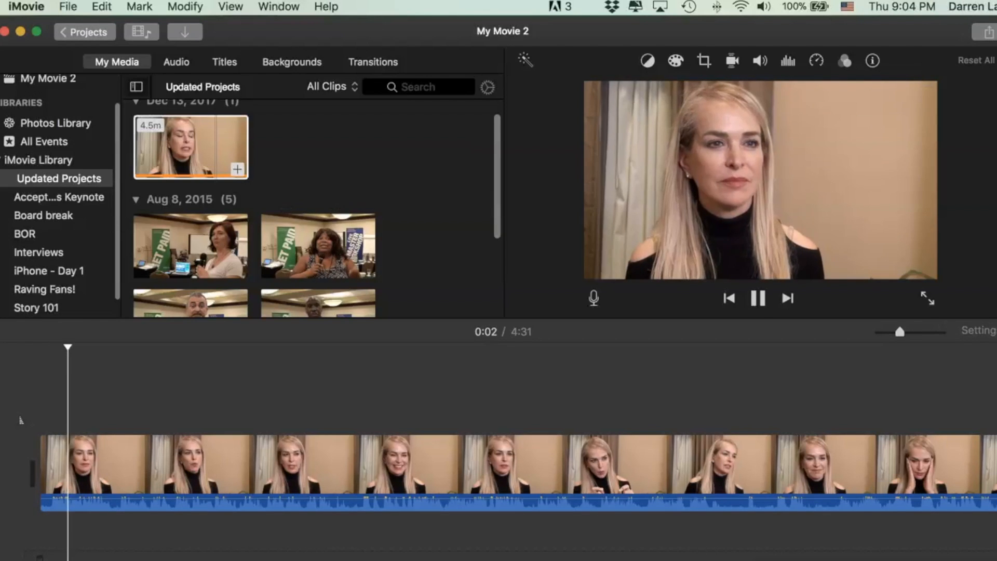
key(space)
key(space)
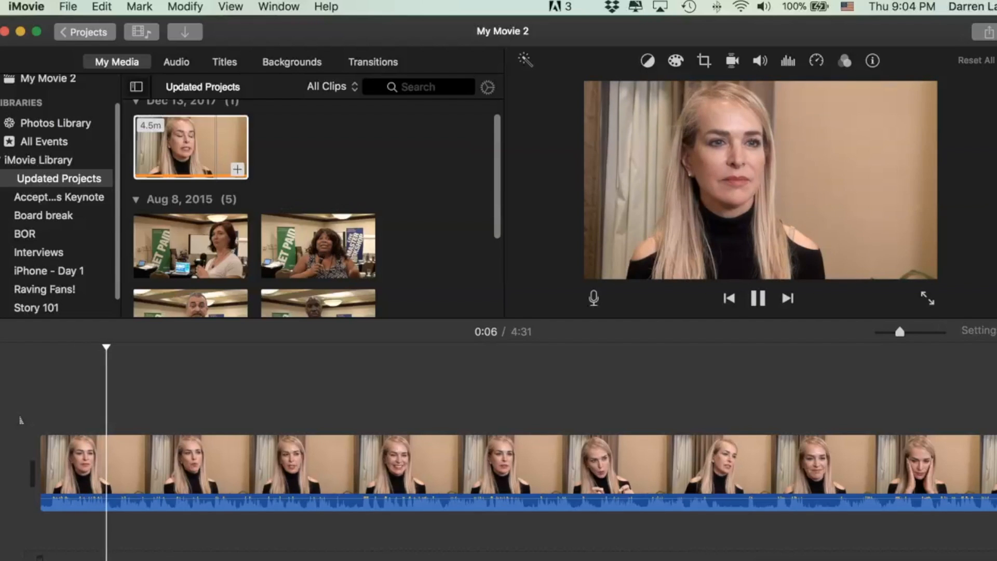
key(space)
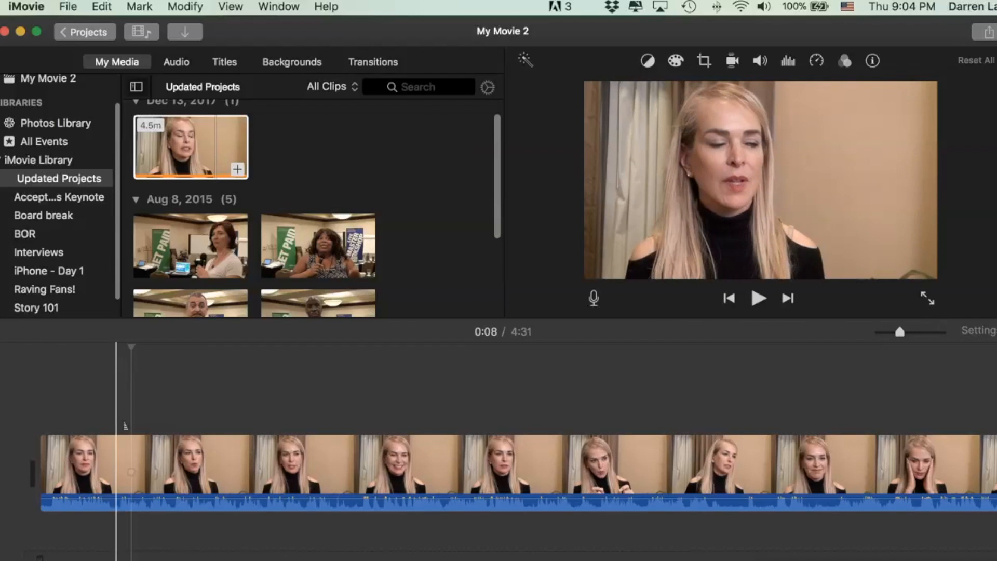
click(117, 471)
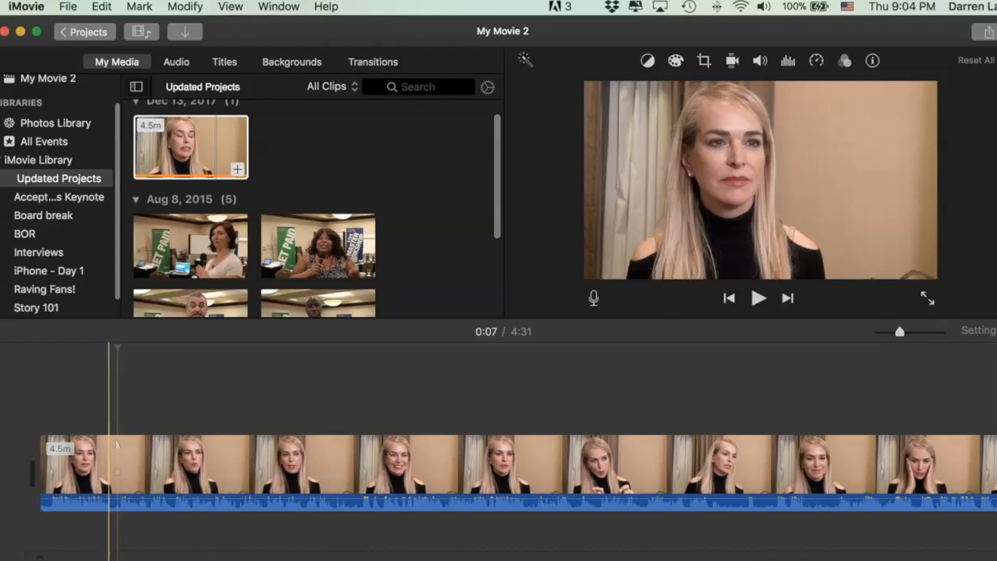
key(space)
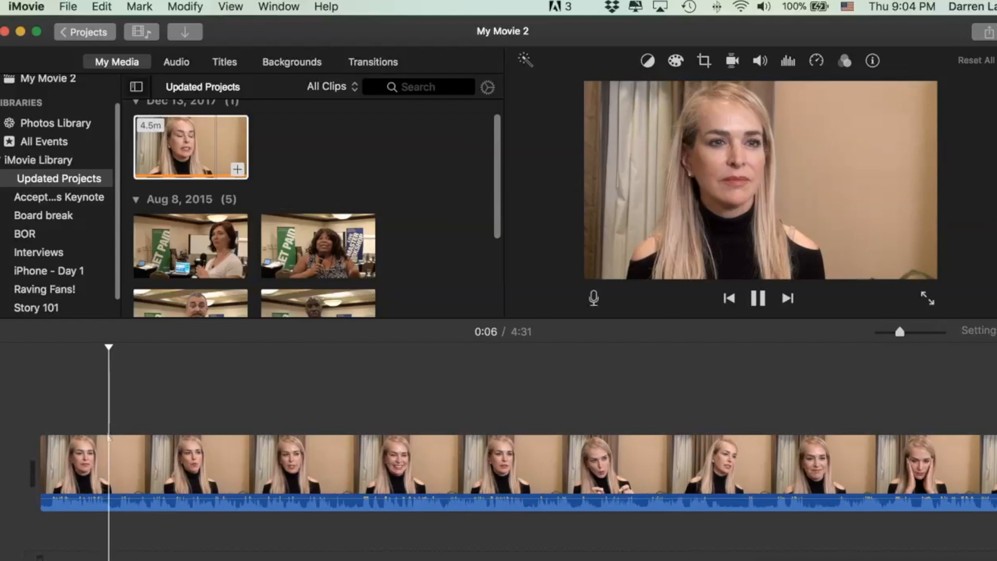
key(space)
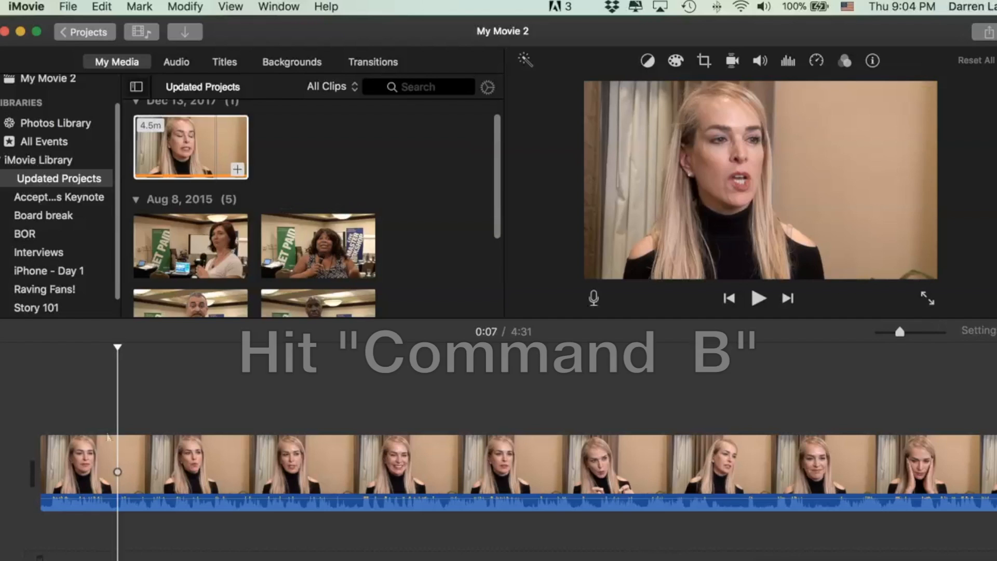
key(super+b)
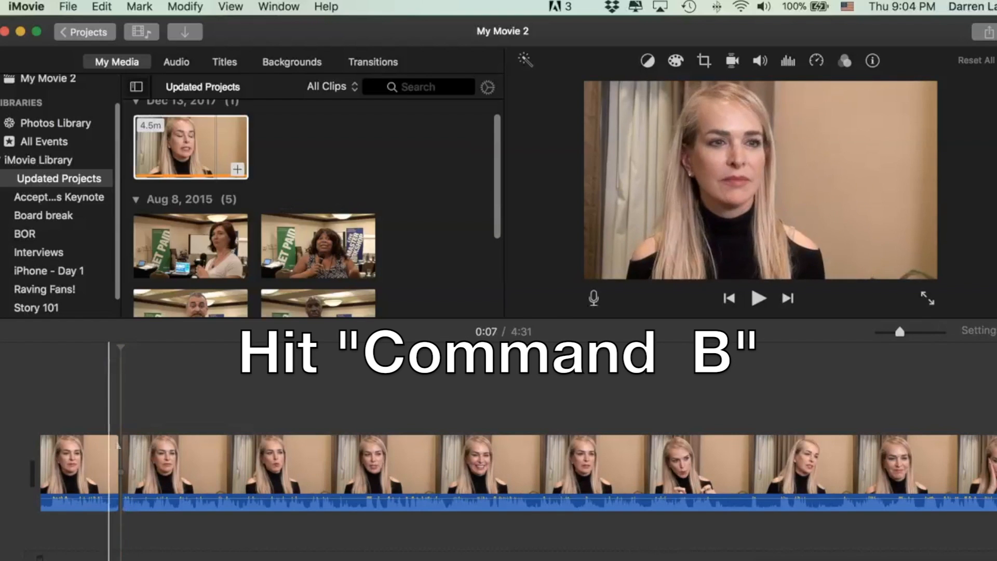
Step: Delete the short silent segment before the split at the start of the timeline
drag(92, 402, 168, 466)
click(185, 412)
click(79, 415)
click(98, 457)
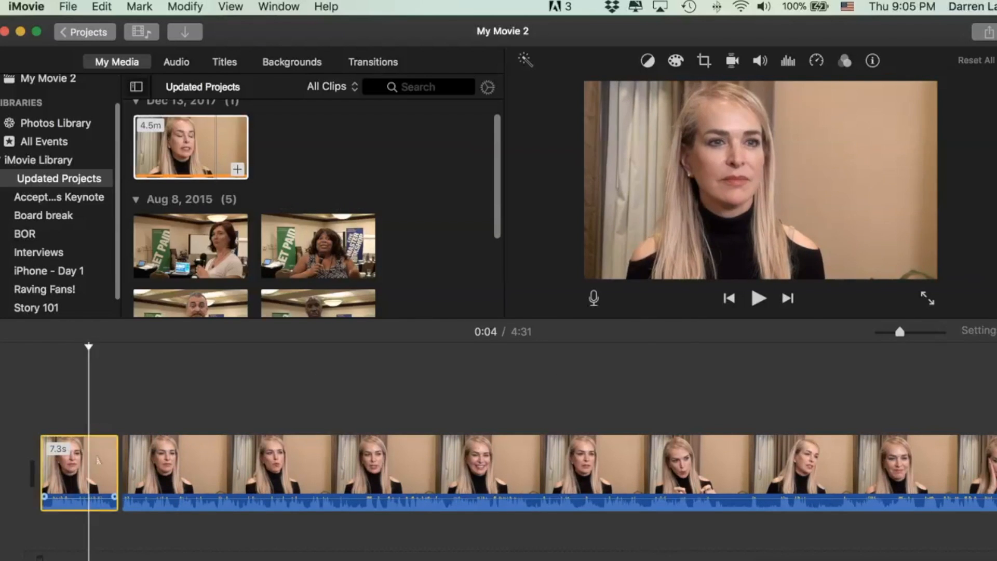
key(Delete)
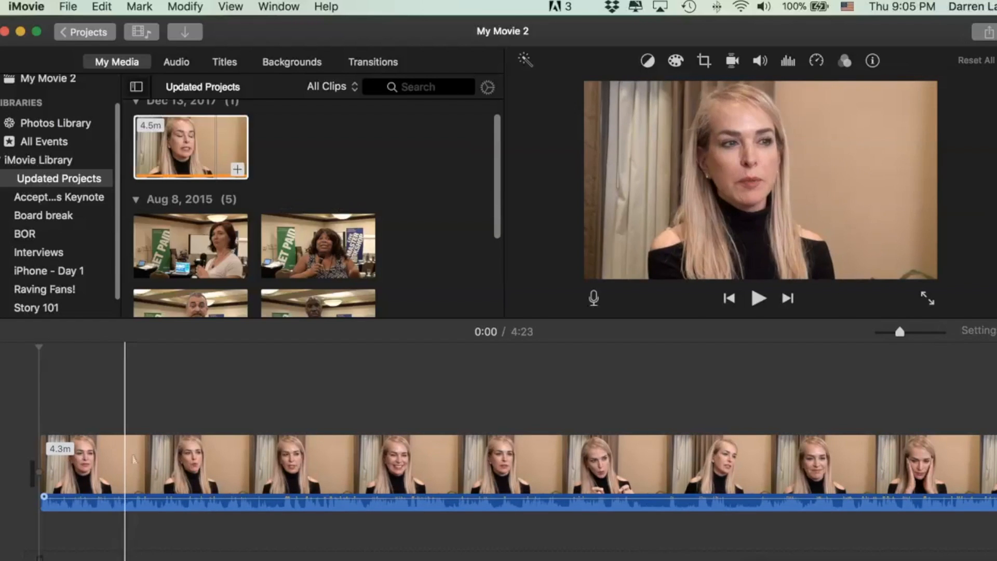
Step: Split the interview clip at 0:22, where the speaker smiles, and delete everything after that point
key(space)
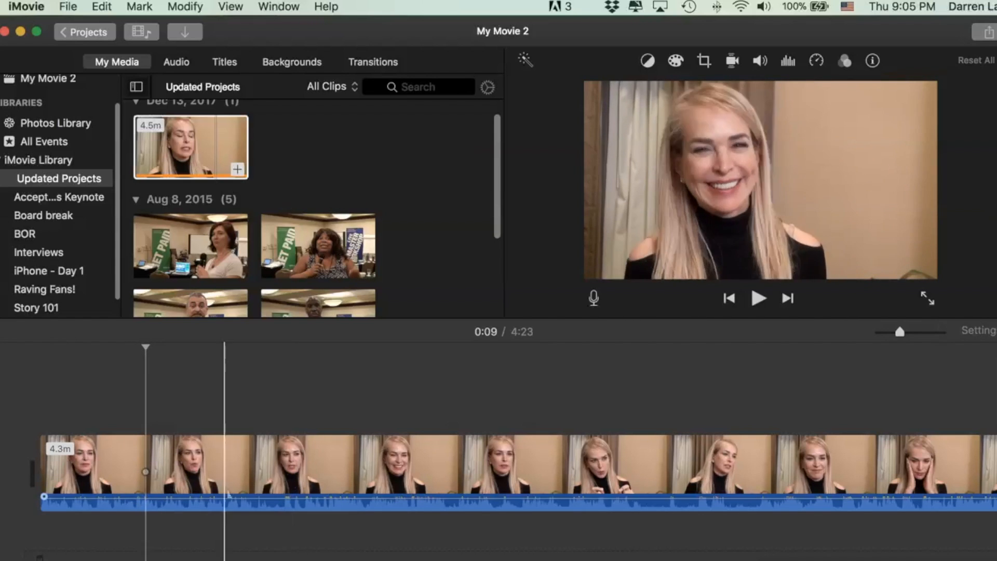
key(space)
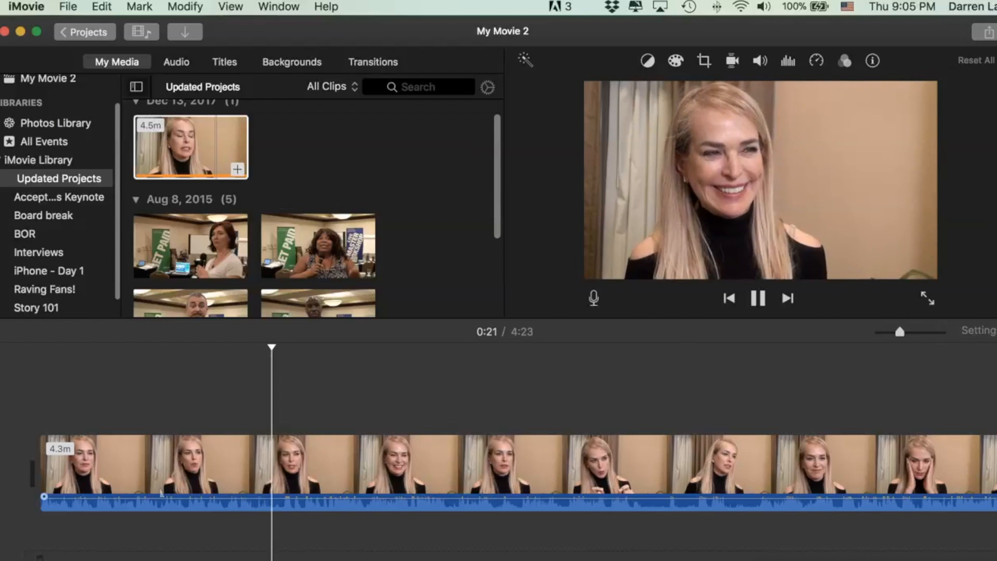
key(space)
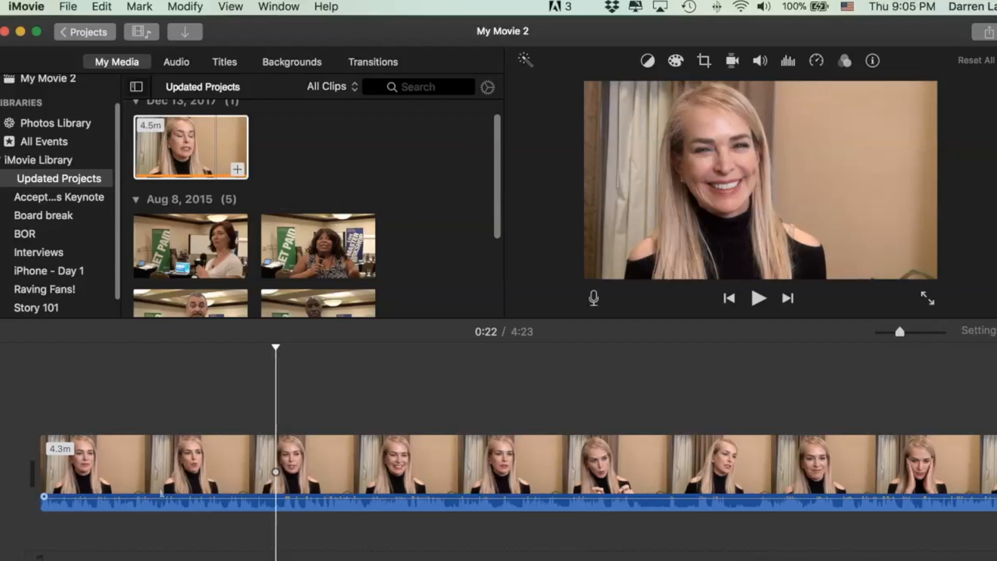
key(super+b)
click(378, 477)
key(Delete)
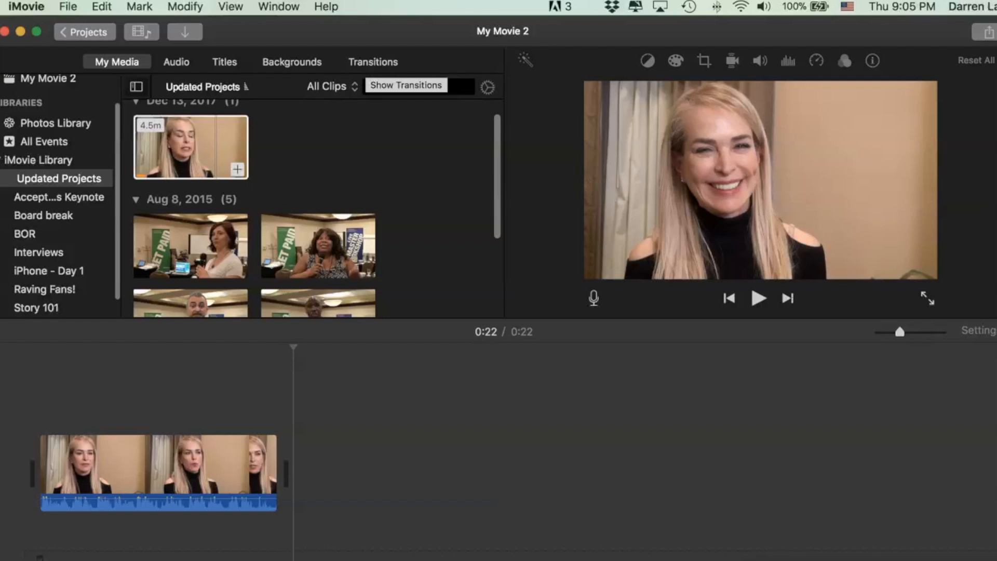
Step: Browse the title styles, add a Reveal title in front of the interview clip, and select the title clip in the timeline
click(227, 66)
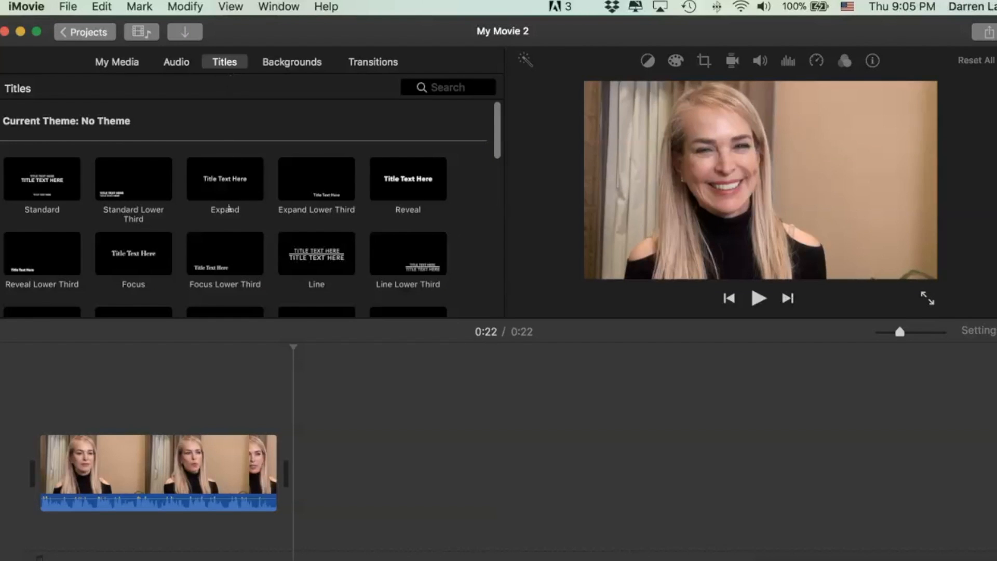
scroll(229, 208, down, 5)
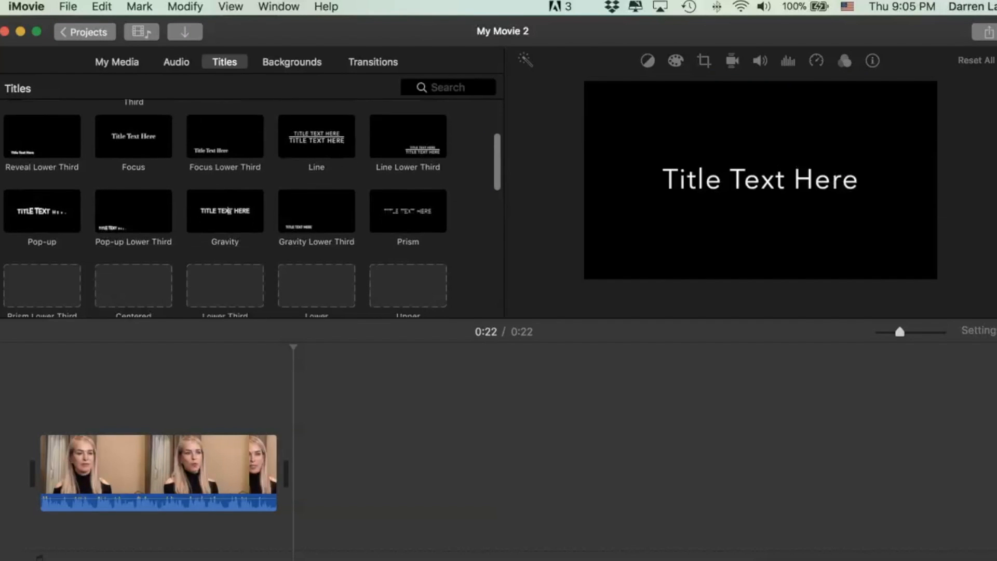
scroll(229, 210, down, 5)
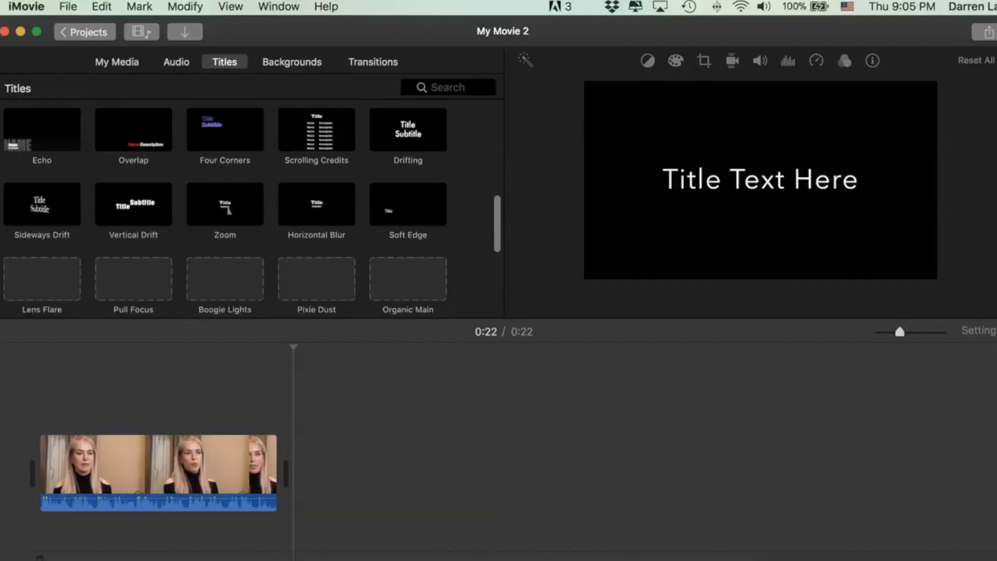
scroll(229, 210, down, 2)
scroll(229, 210, up, 5)
scroll(229, 211, up, 5)
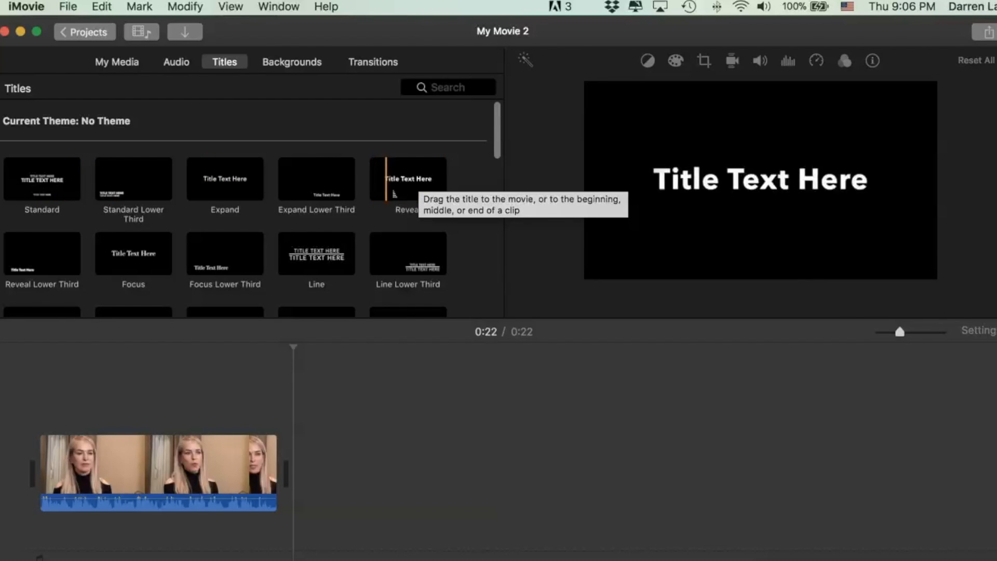
drag(407, 194, 75, 467)
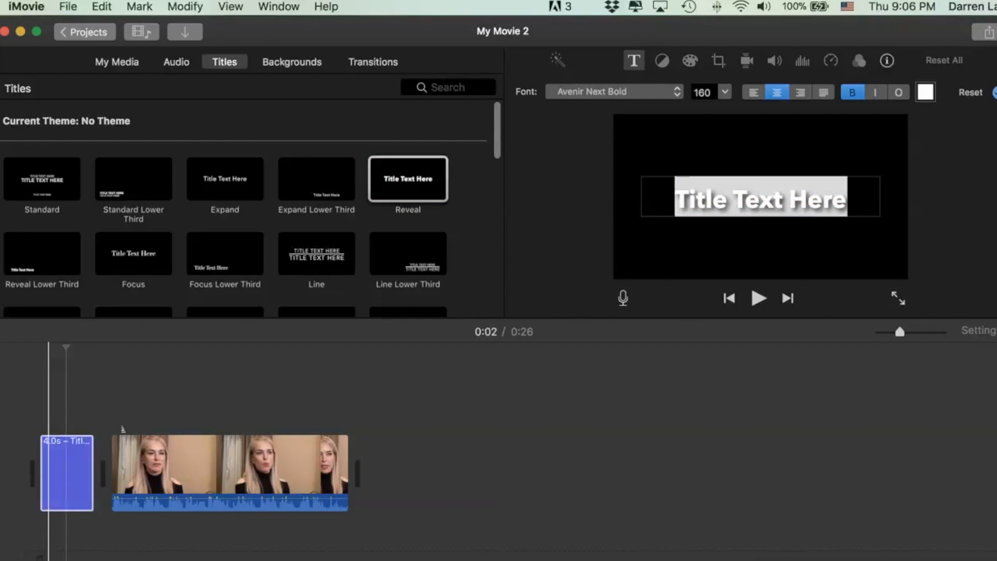
click(81, 464)
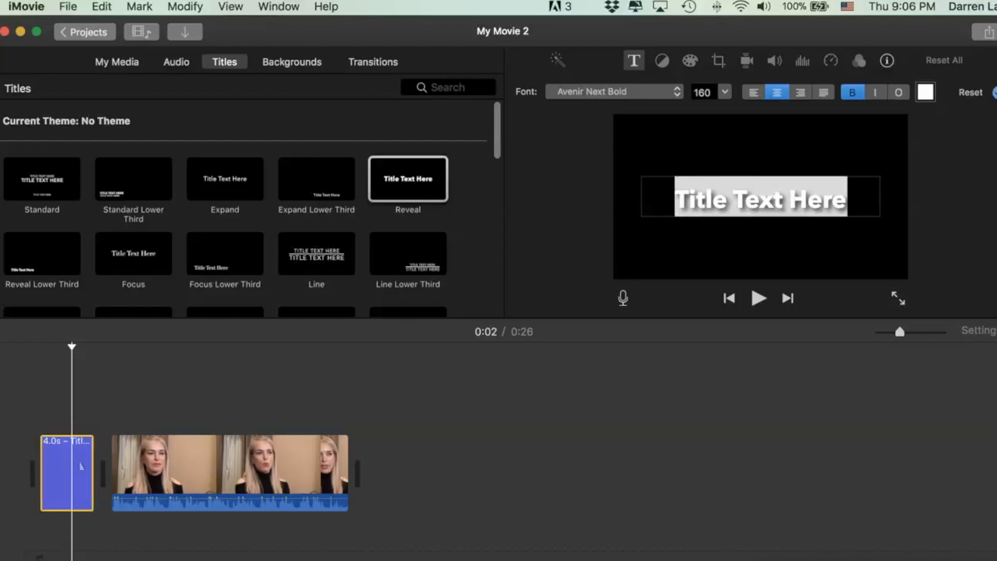
Step: Paste a copy of the Reveal title after the end of the interview clip
click(396, 448)
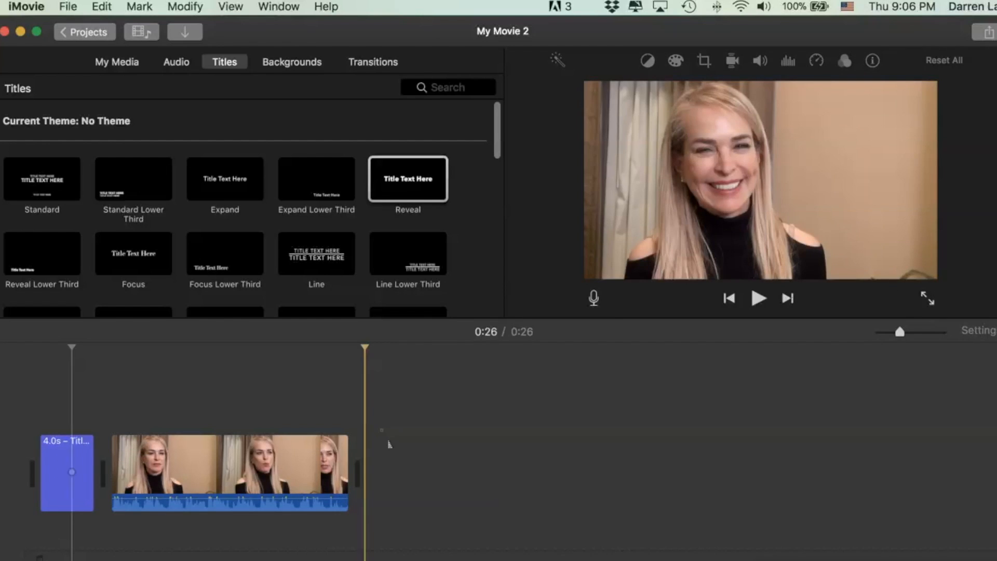
key(super+v)
Step: Replace the opening Reveal title's placeholder text with "What is the fast track to the C-Suite?"
click(68, 477)
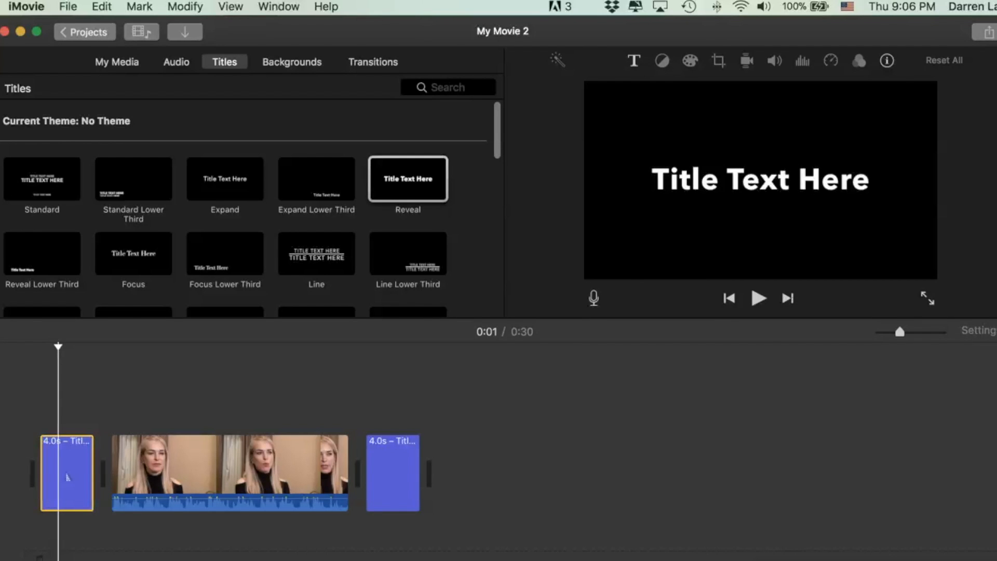
click(742, 198)
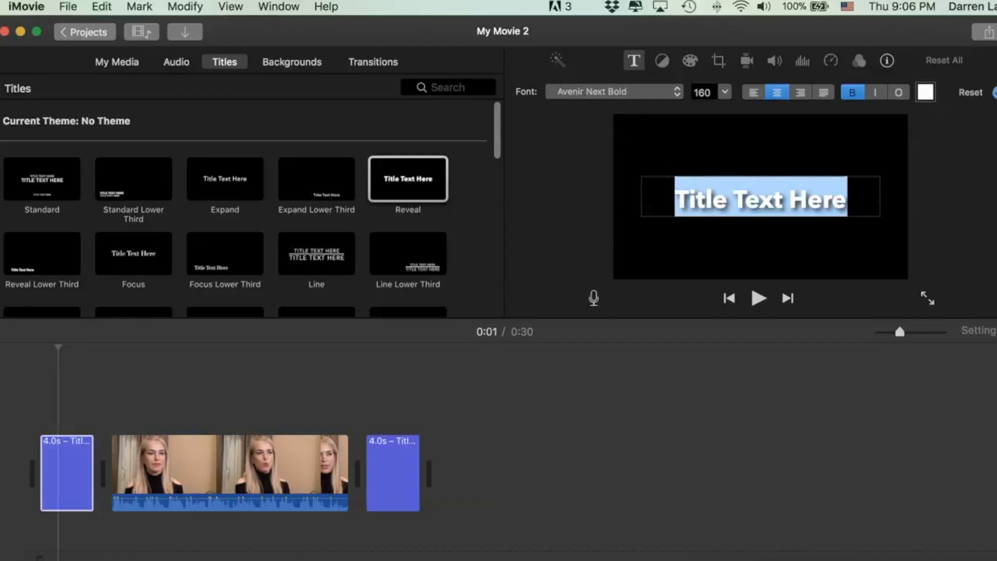
text(WHat i)
key(BackSpace)
key(BackSpace)
key(BackSpace)
key(BackSpace)
key(BackSpace)
text(hat is the fast trac)
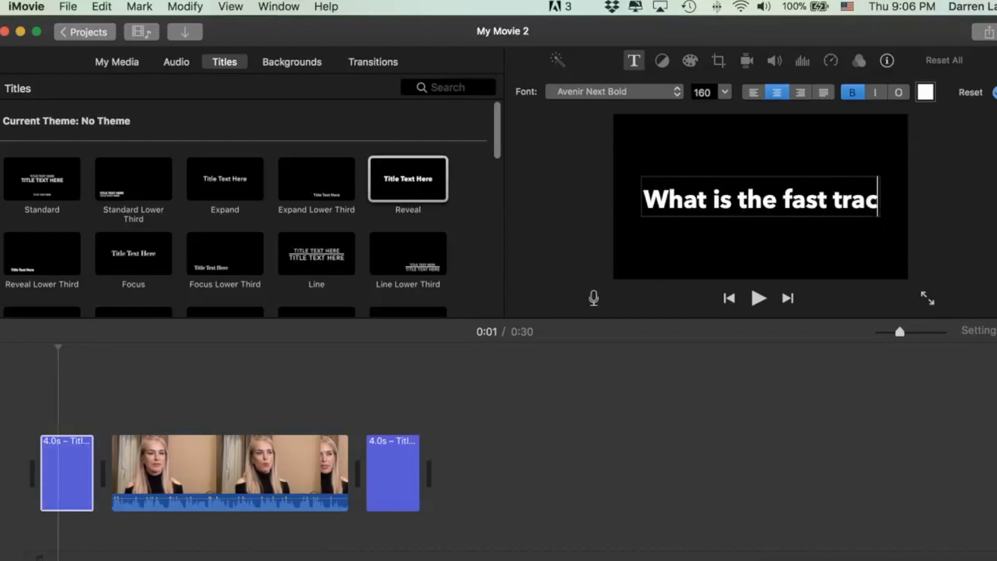
text(k to the)
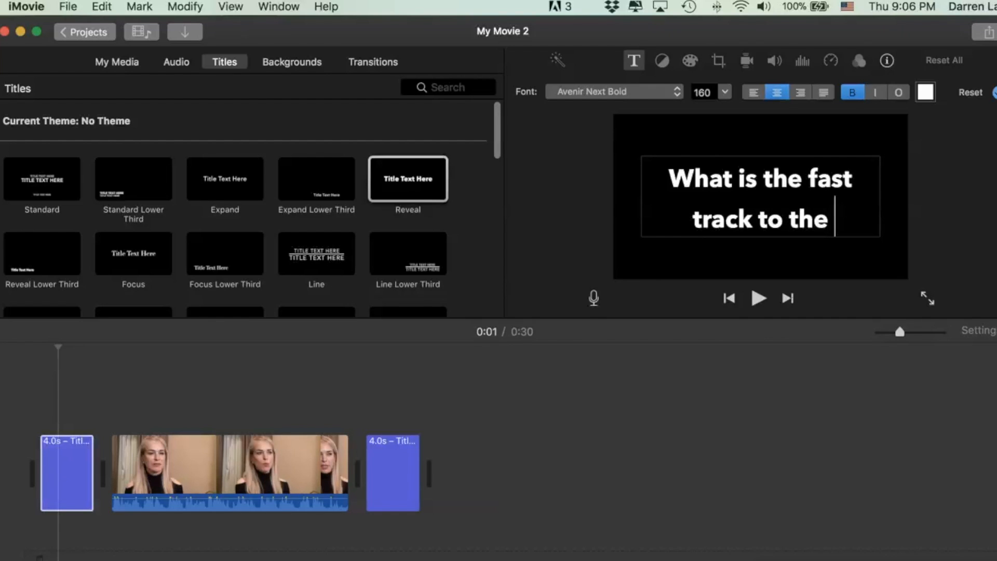
text( C-)
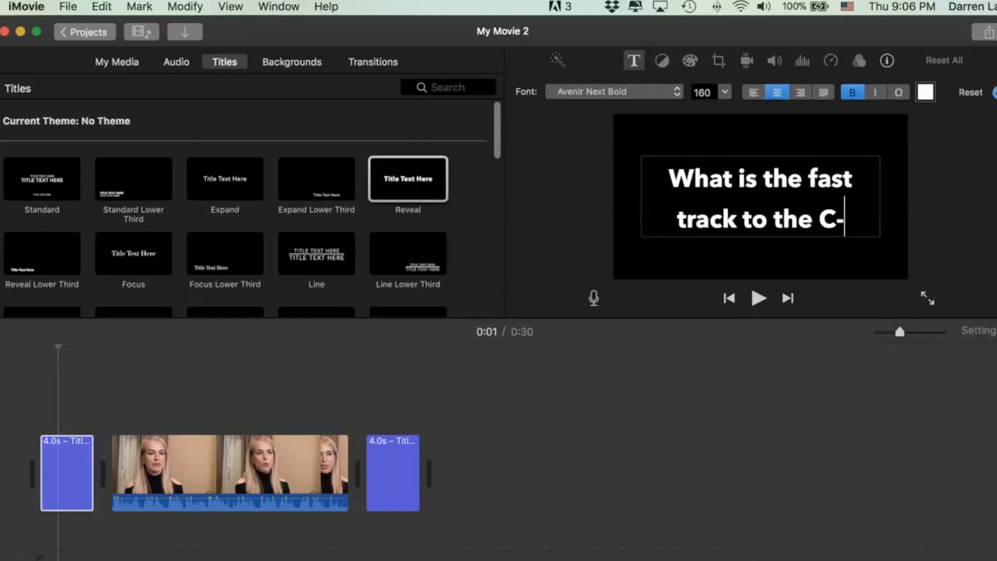
text(Suite?)
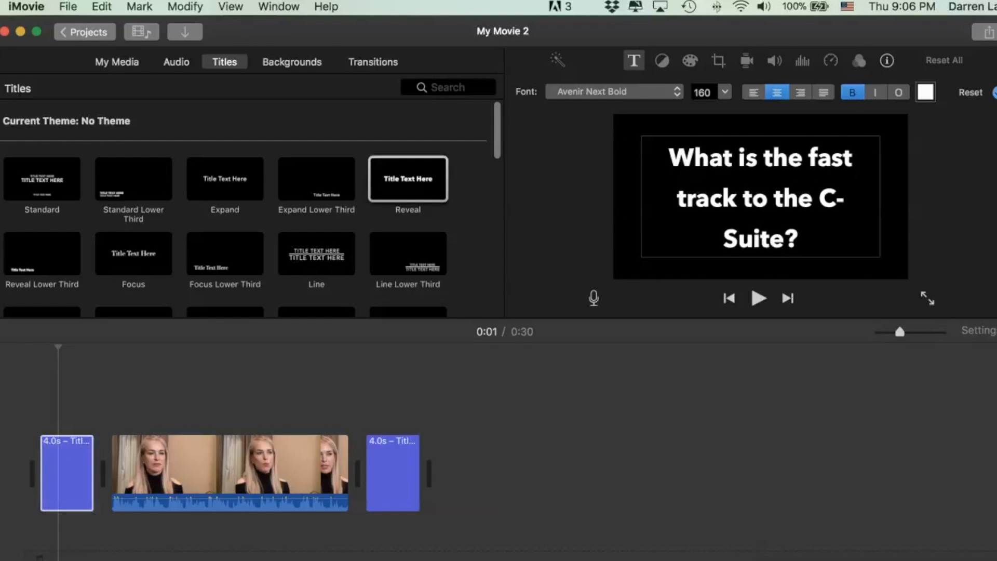
Step: Try text size 102 on the whole opening title, set it to 124 instead, and apply the edits
key(super+a)
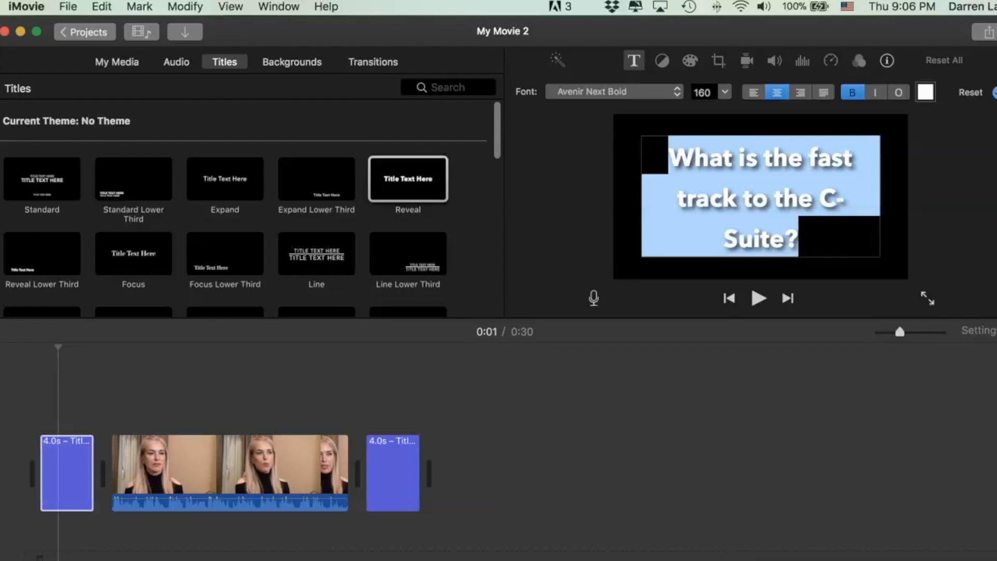
click(725, 93)
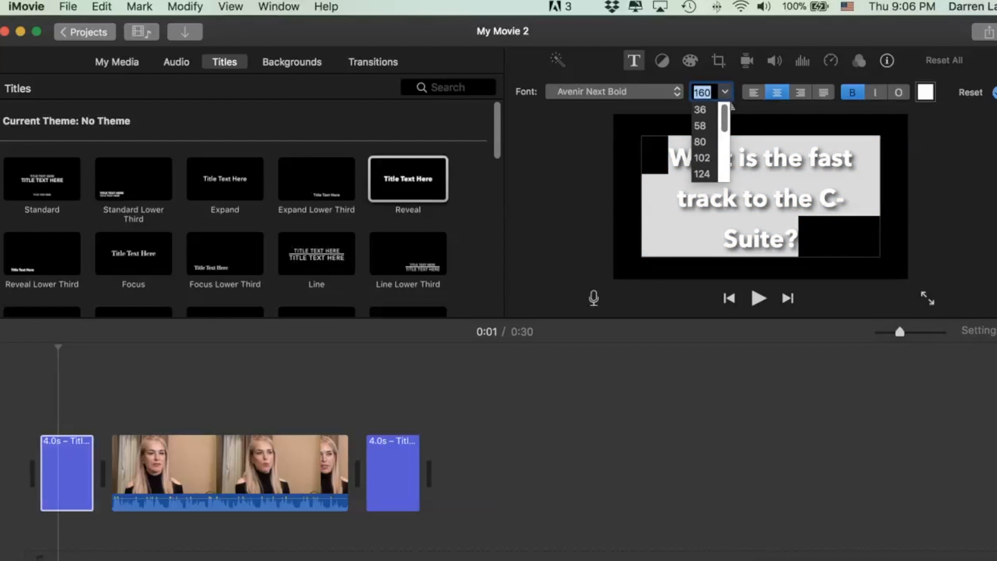
click(711, 161)
click(725, 92)
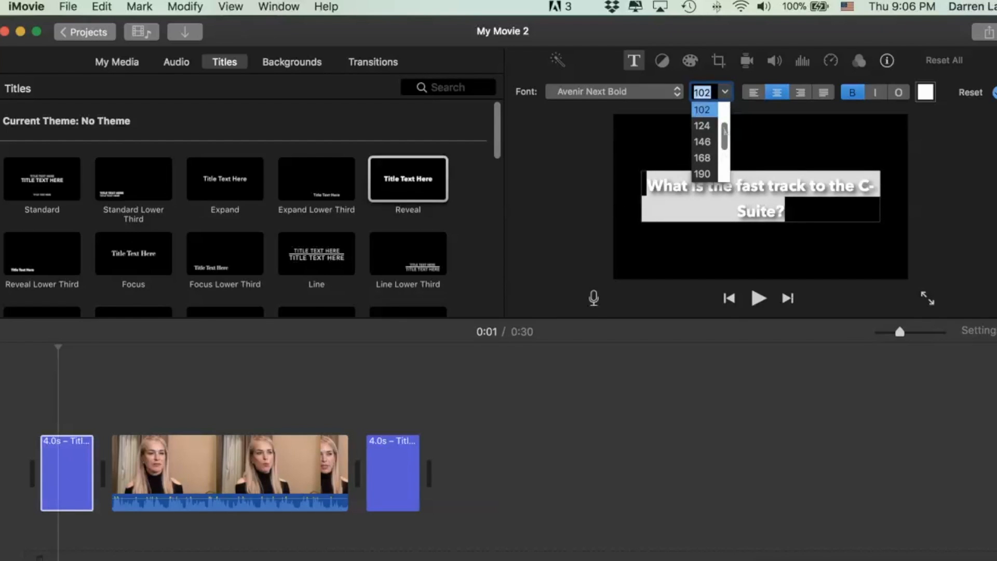
key(Down)
key(Return)
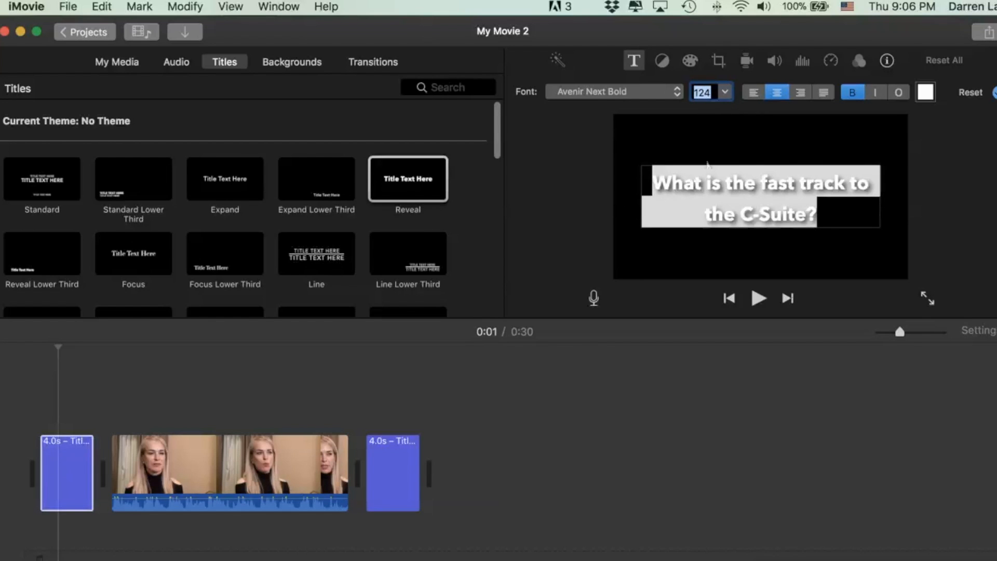
click(784, 179)
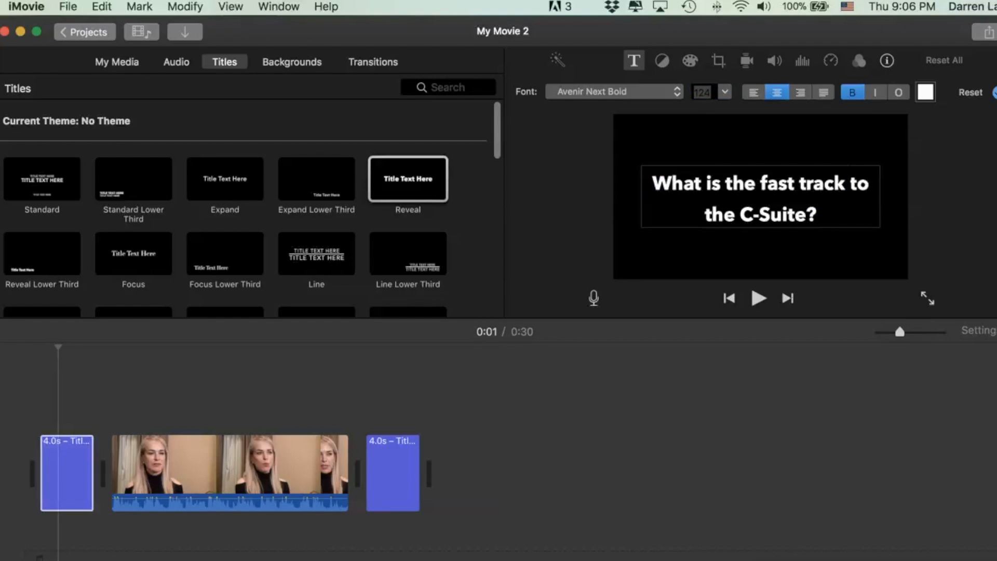
key(super+a)
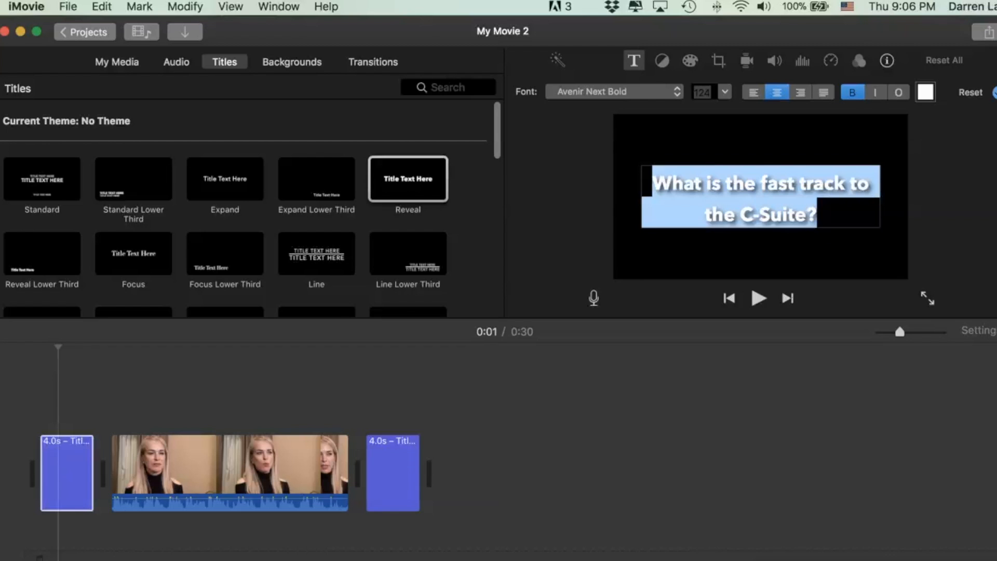
click(925, 93)
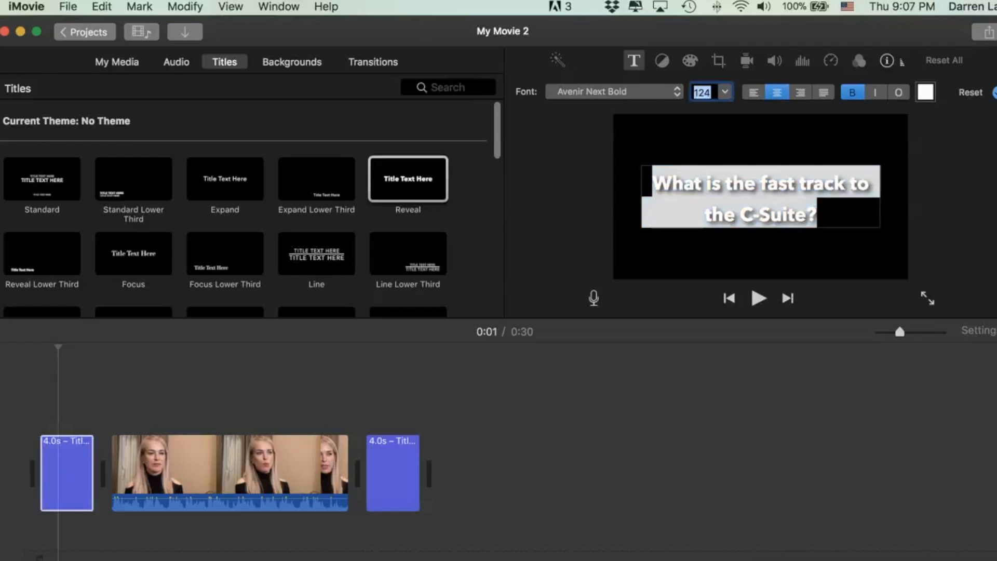
drag(902, 44, 882, 45)
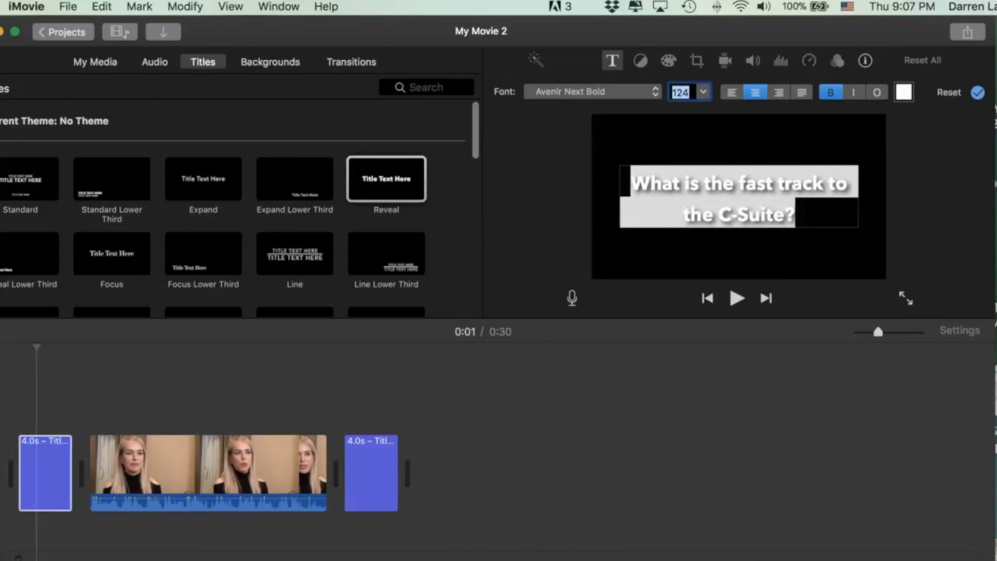
click(978, 92)
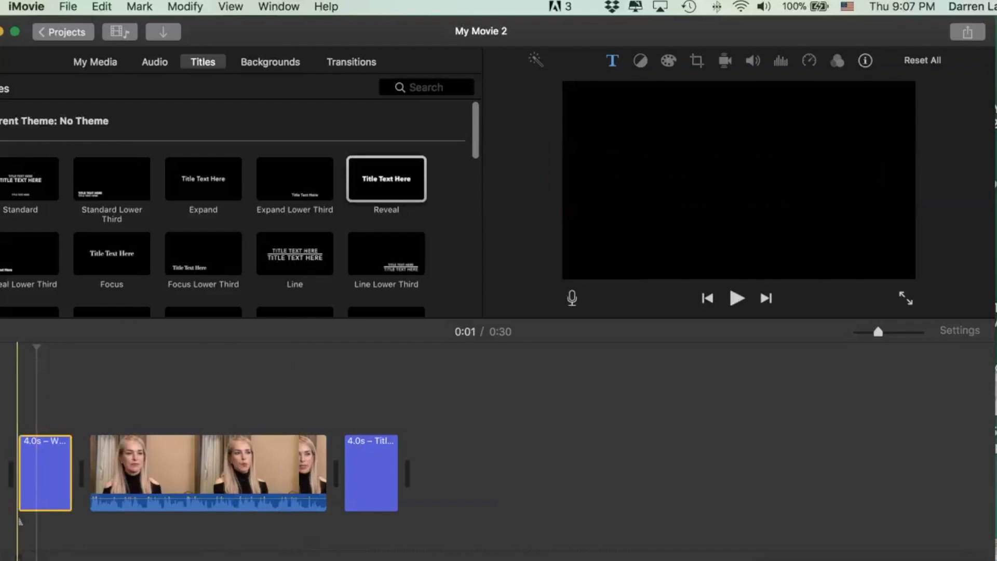
Step: Play the opening title from its start through to the interview clip to preview its effect
key(space)
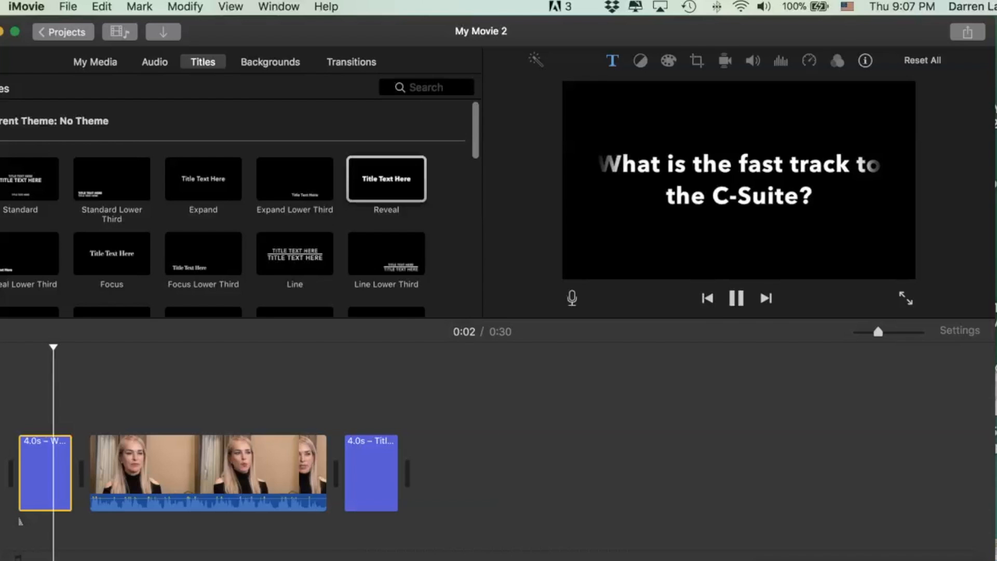
key(space)
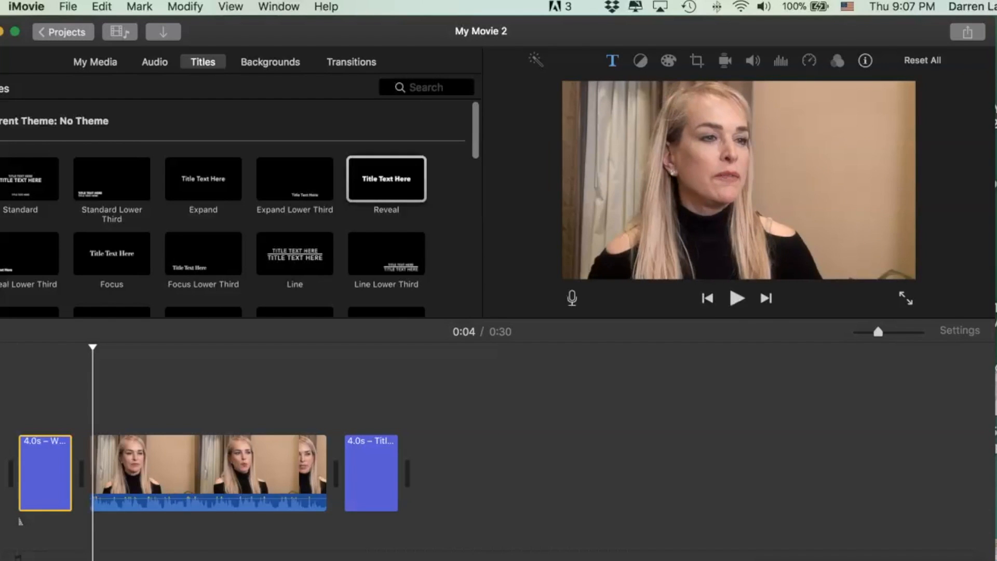
drag(245, 37, 276, 36)
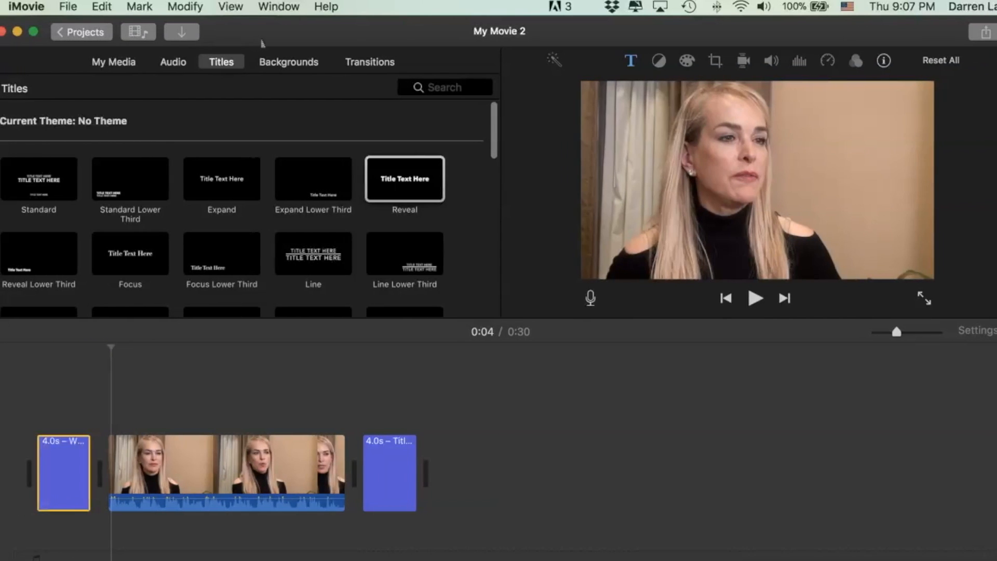
Step: Browse the title styles and replace the opening Reveal title with a Centered title in front of the interview clip
scroll(248, 307, down, 5)
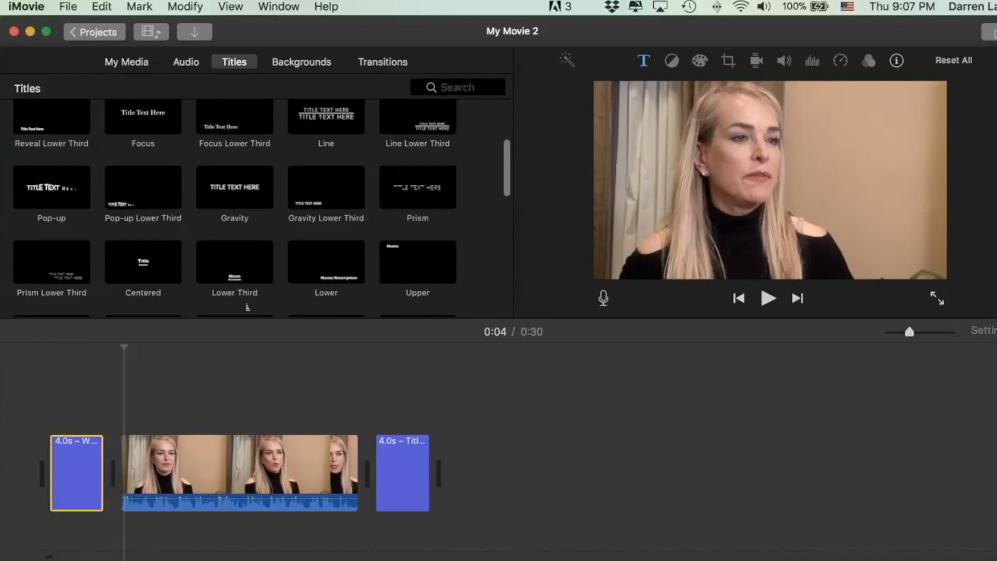
scroll(247, 307, down, 3)
drag(143, 184, 96, 462)
click(87, 473)
key(Delete)
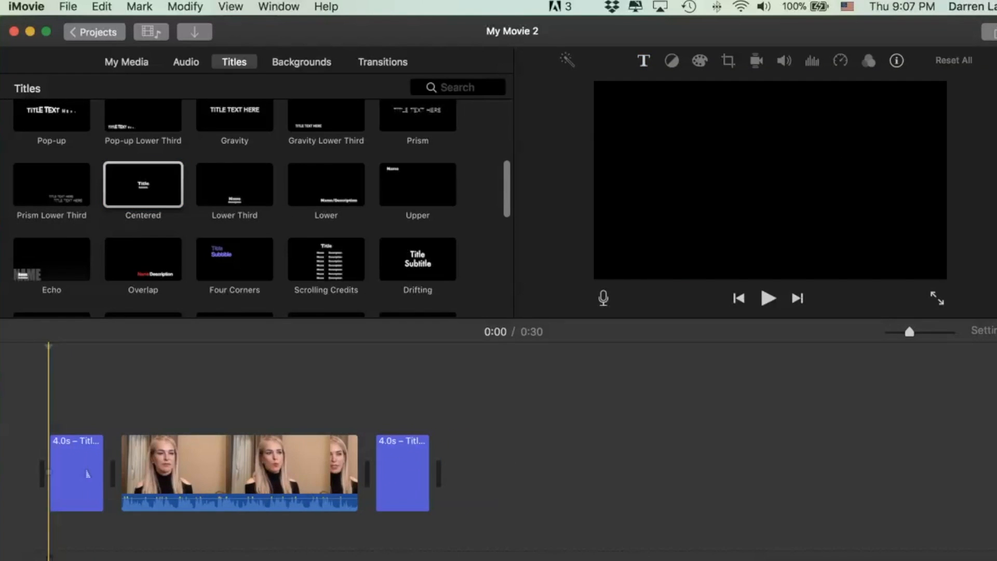
Step: Open the Centered opening title for editing and delete its subtitle text
double_click(71, 474)
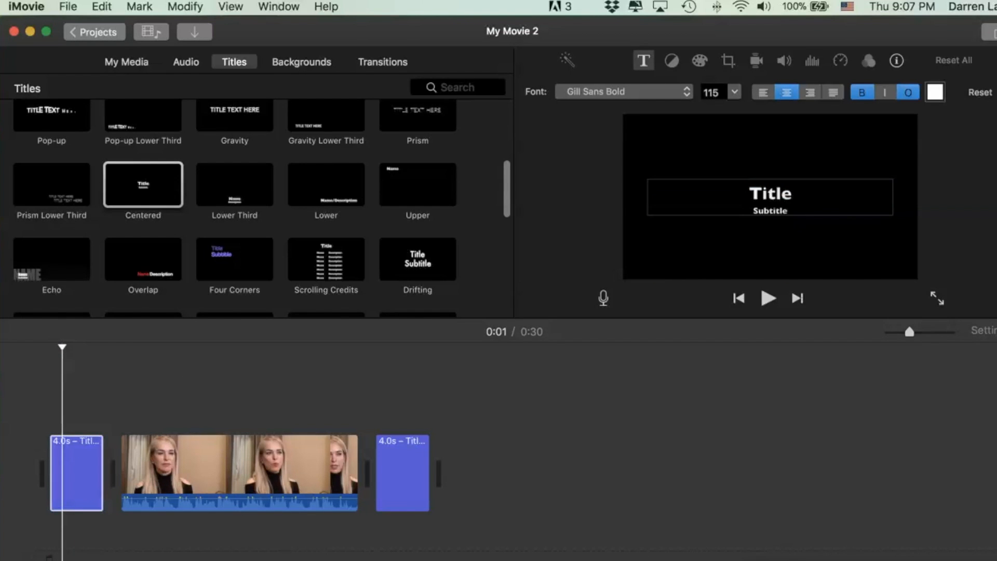
drag(787, 211, 753, 210)
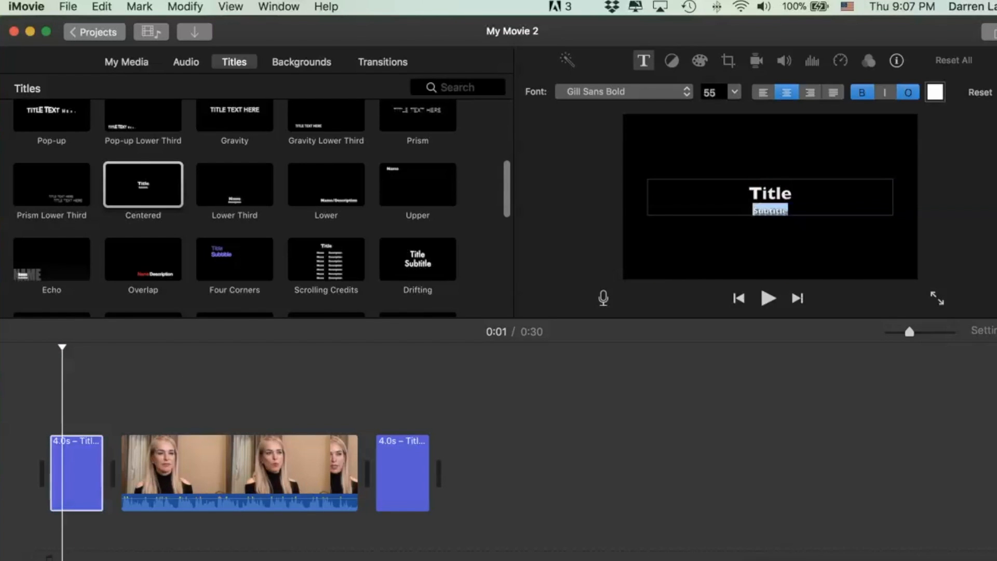
key(BackSpace)
Step: Replace the opening title's placeholder text with "What's the fast track to the C-Suite?"
key(super+a)
text(WHat)
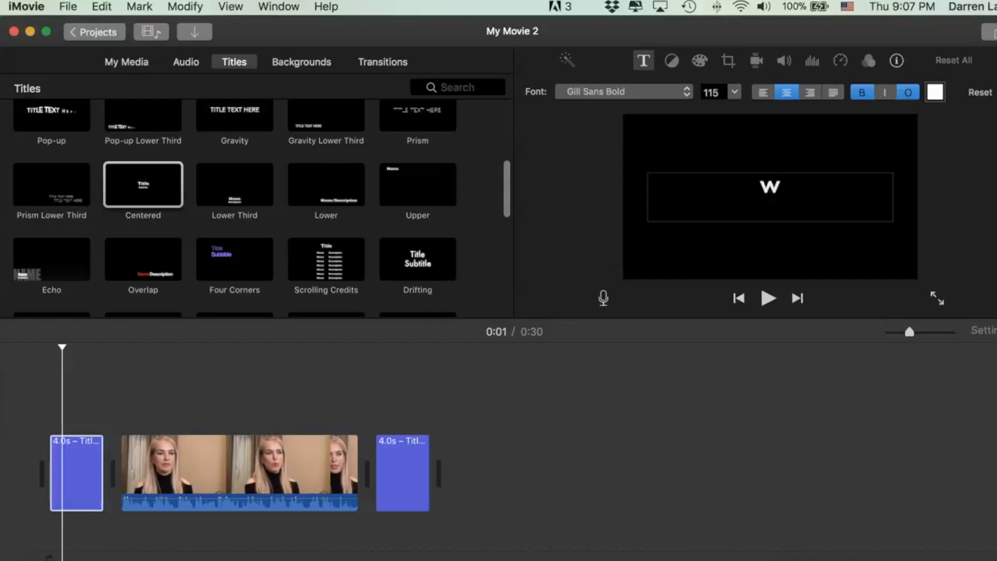
key(BackSpace)
key(BackSpace)
text(hat's the fast track)
key(BackSpace)
key(BackSpace)
text(ck to the C-Suite?)
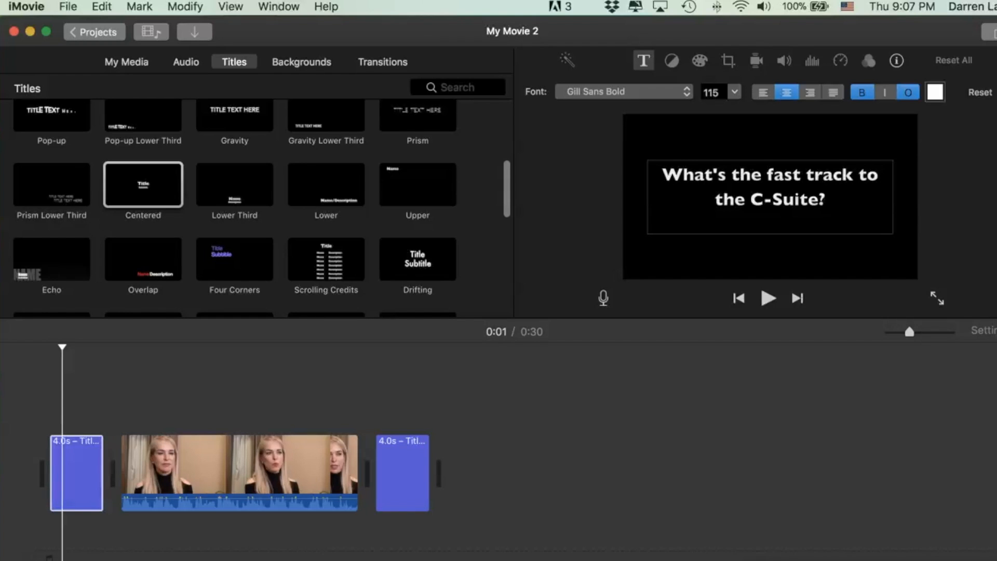
Step: Change "What's" to "What is" in the opening title, remove the empty line below the text, and apply the edits
key(BackSpace)
text(i)
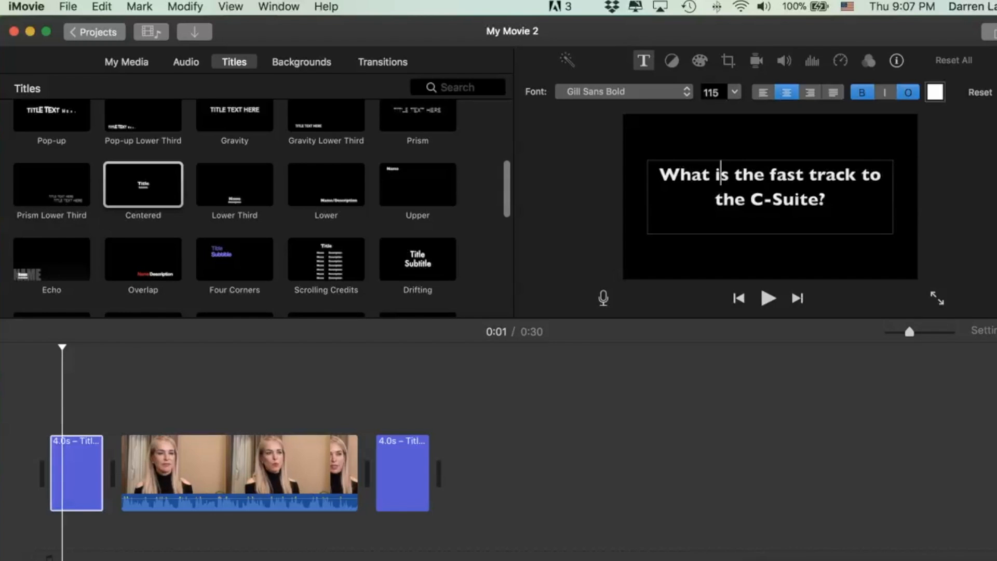
key(BackSpace)
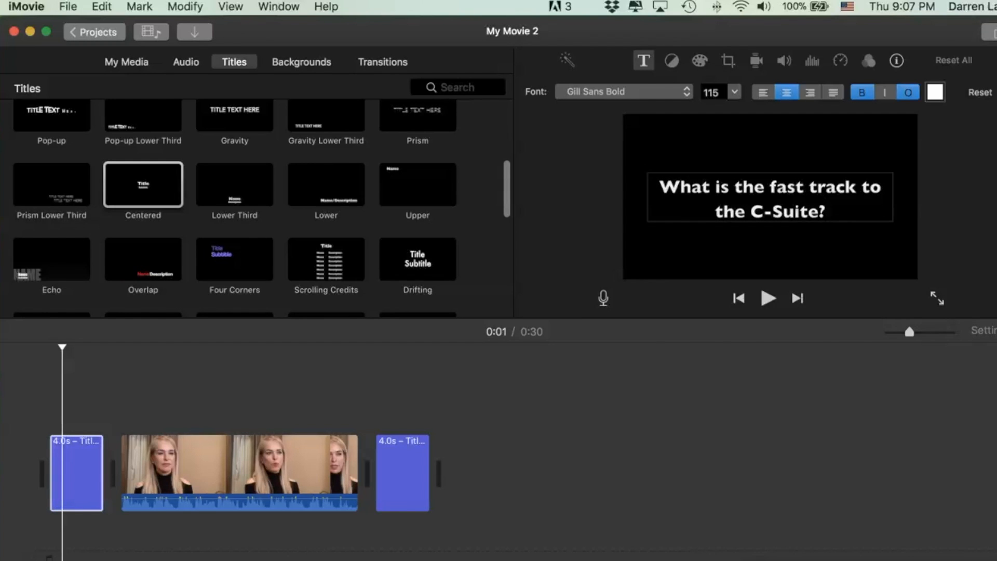
drag(623, 31, 598, 31)
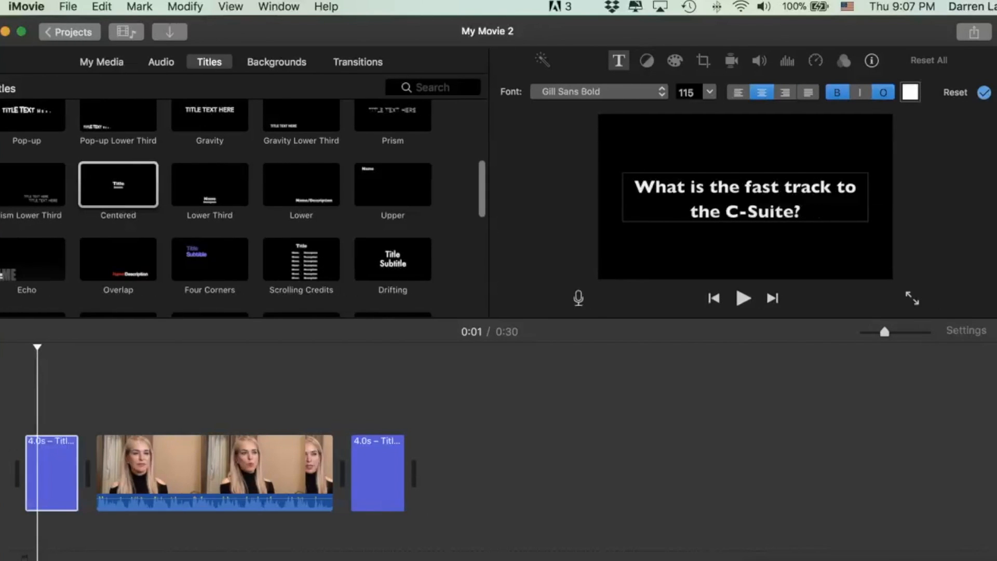
click(986, 95)
drag(870, 46, 883, 45)
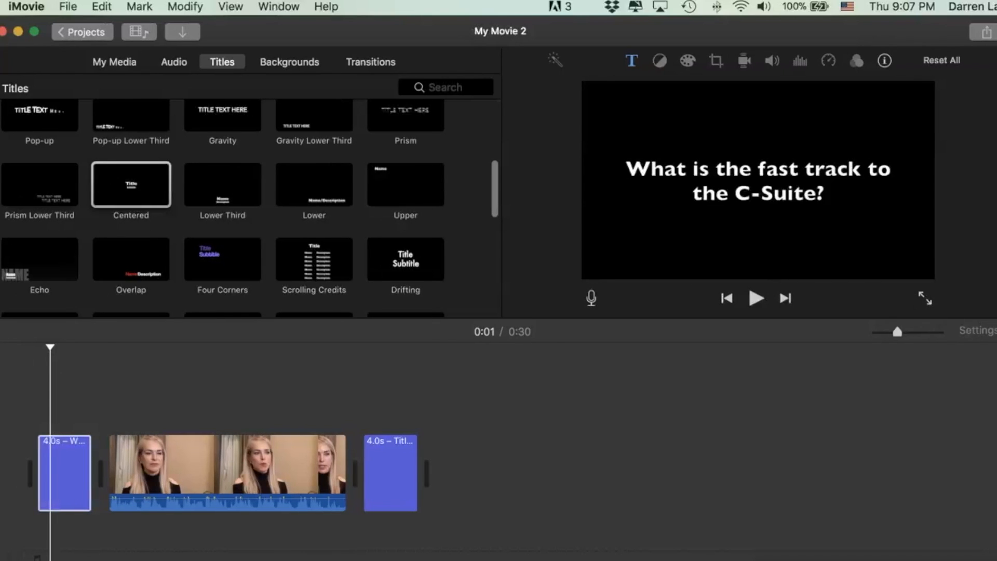
Step: Play the movie from the beginning to check how the opening title leads into the interview
click(43, 445)
key(space)
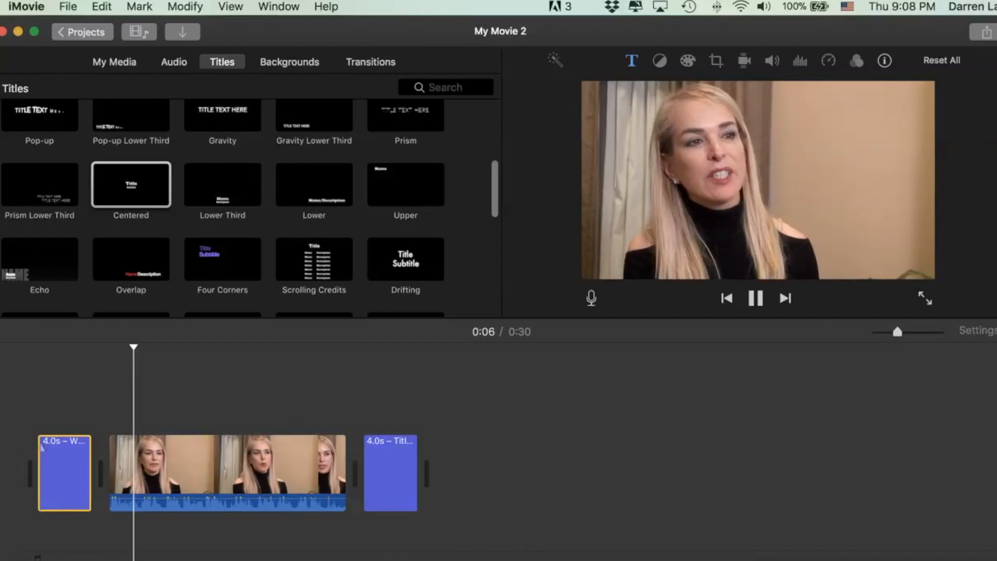
Step: Delete the old Reveal title after the interview clip
click(402, 495)
click(78, 473)
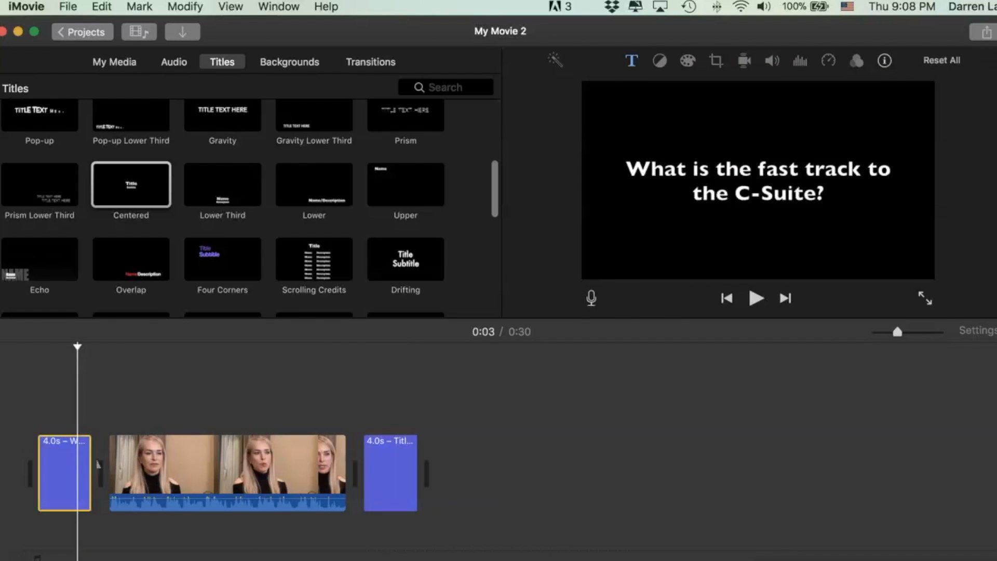
click(412, 481)
key(Delete)
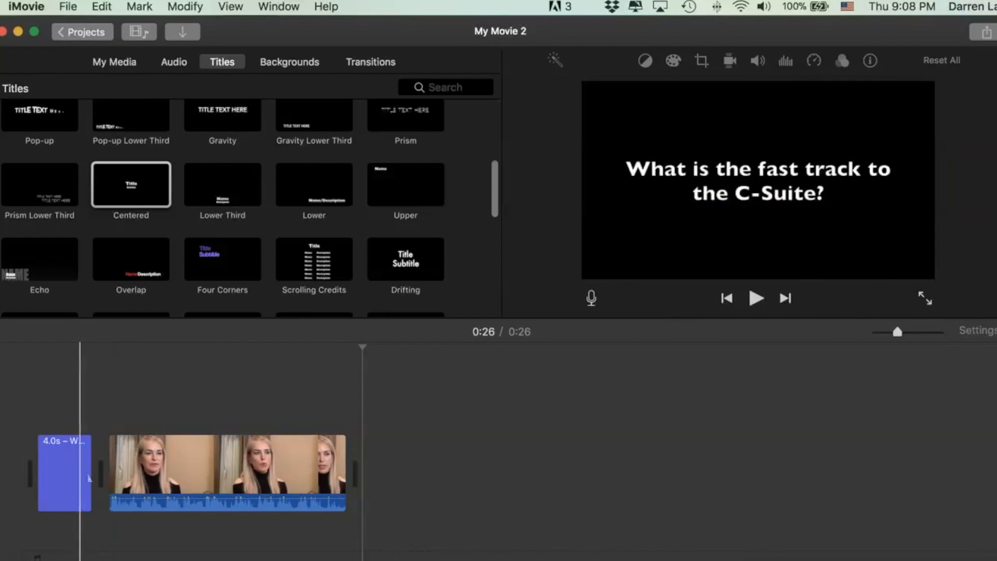
Step: Copy the Centered opening title and paste it after the end of the interview clip
click(79, 475)
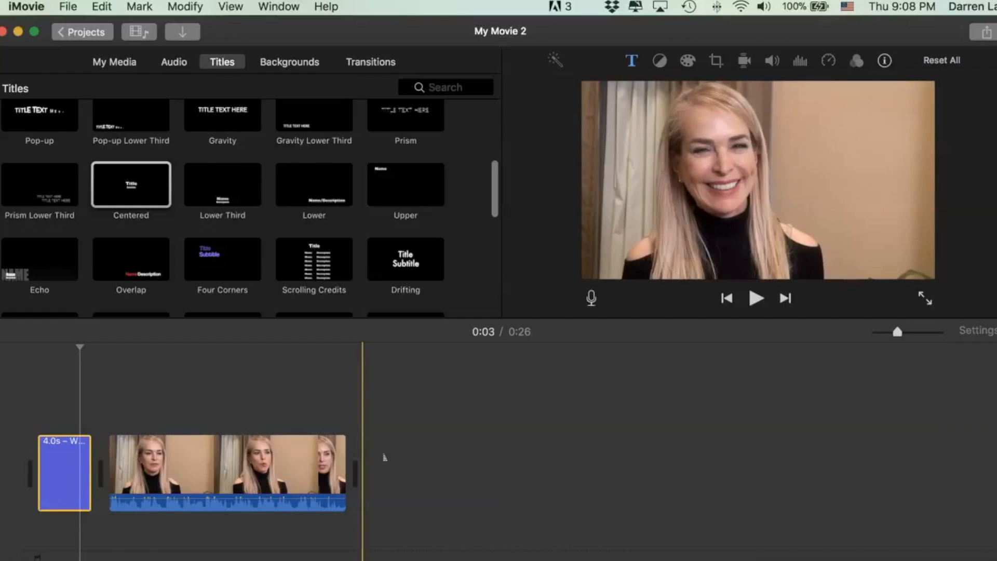
click(383, 457)
key(super+z)
Step: Replace the closing title's text with "Find out more... Go to:" followed by the speaker's website address
click(390, 473)
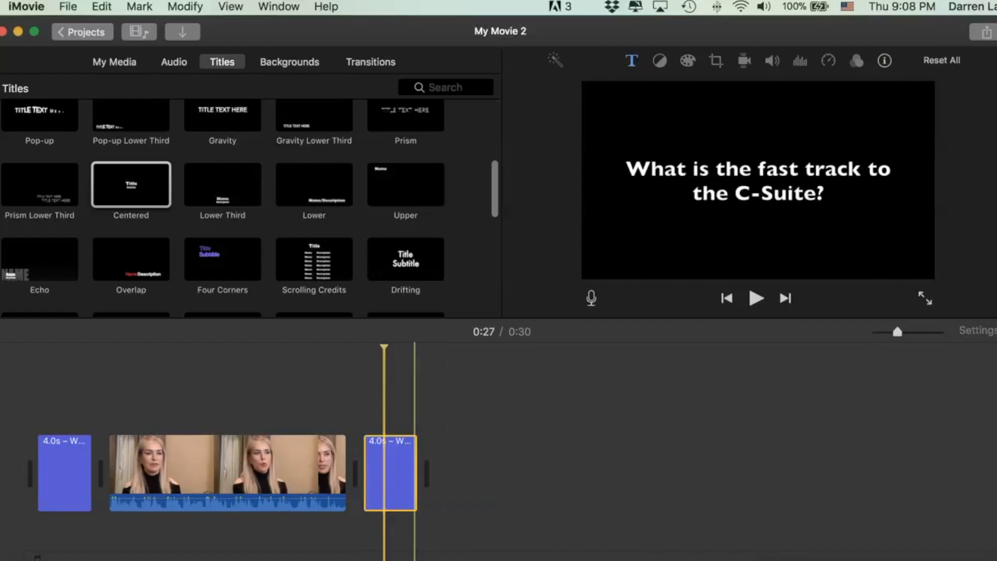
click(767, 209)
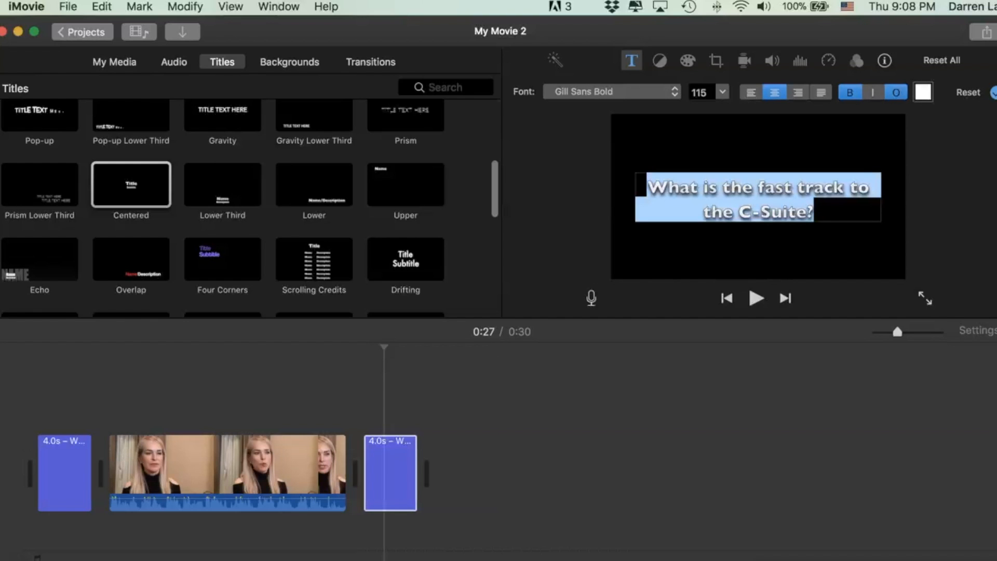
text(Katri)
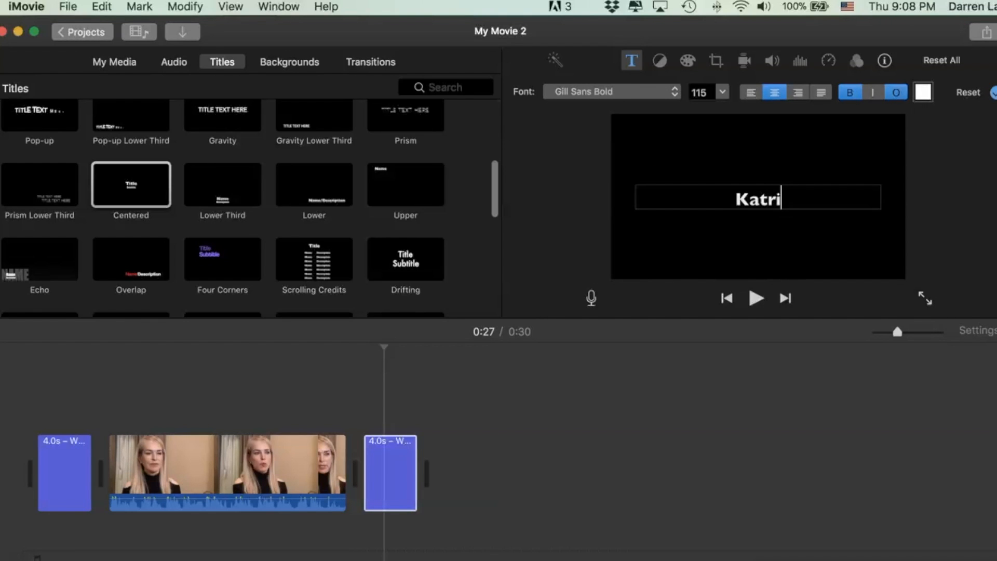
text(na.com)
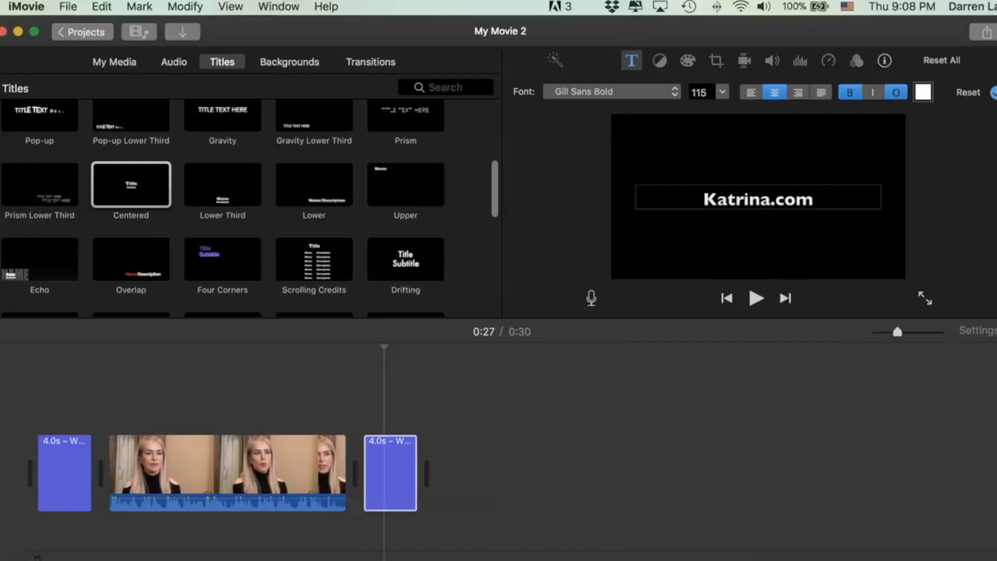
text(Fin)
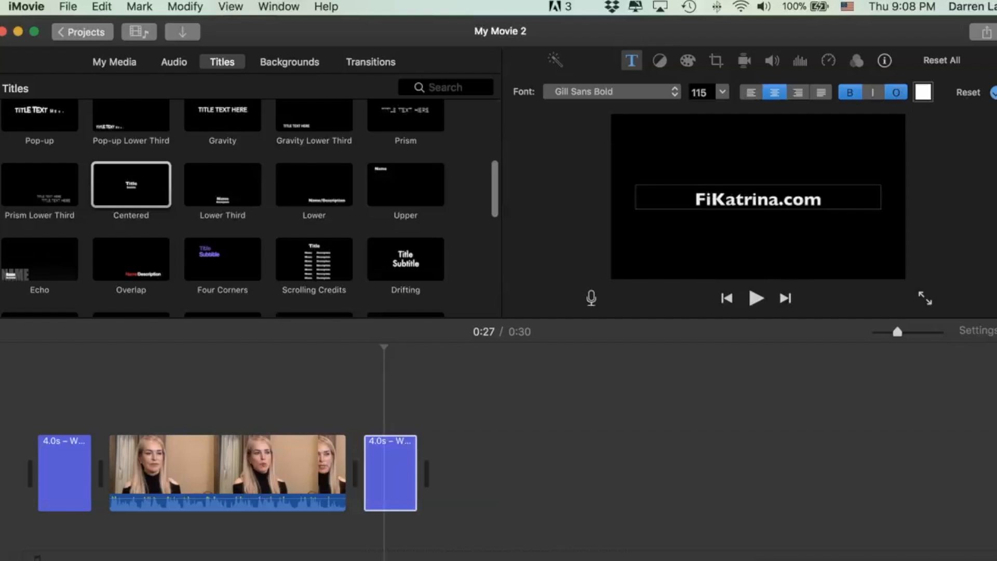
text(d out more)
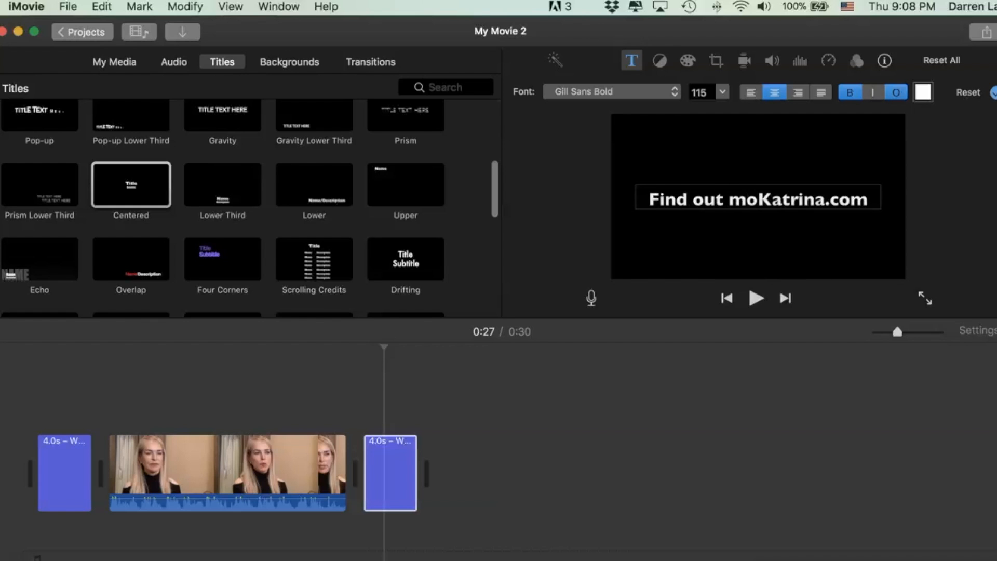
text(... )
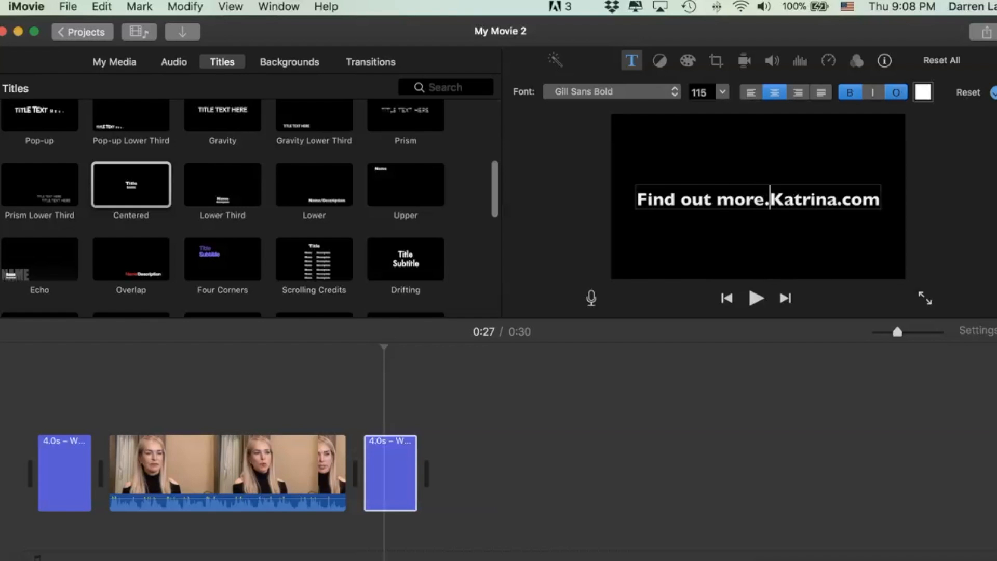
text(Go to:)
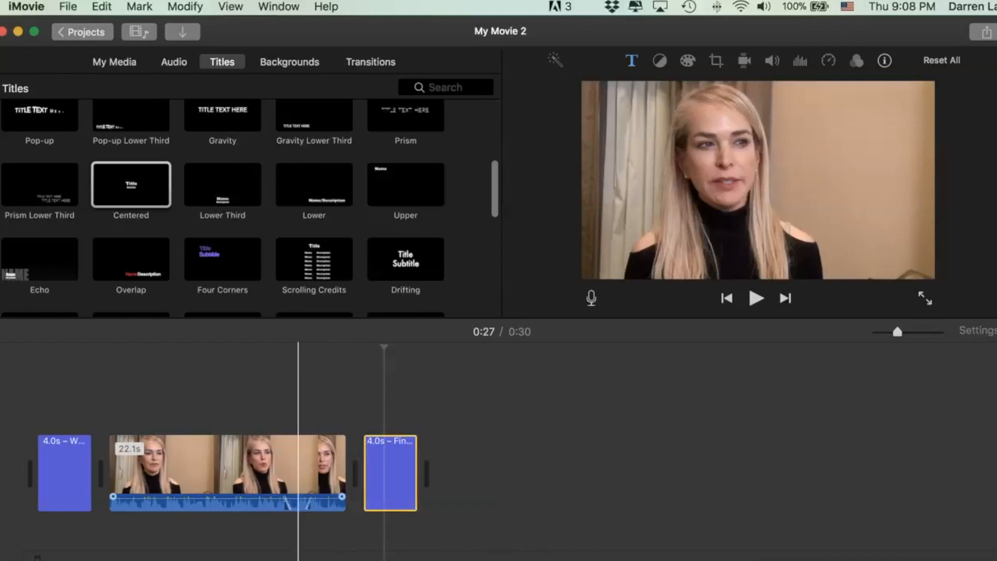
Step: Play the cut from the opening title into the interview and the cut to the closing title to check both
click(383, 496)
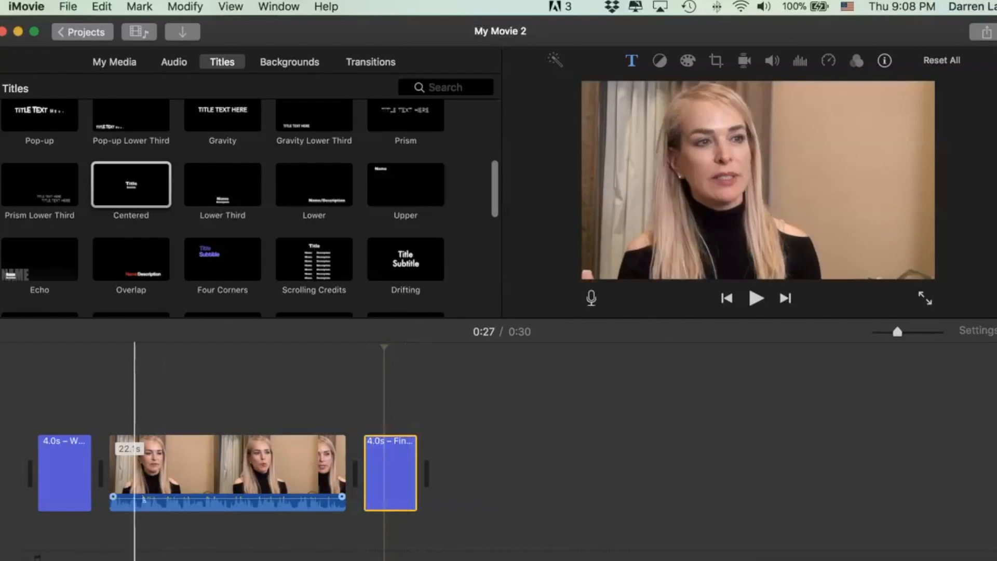
key(space)
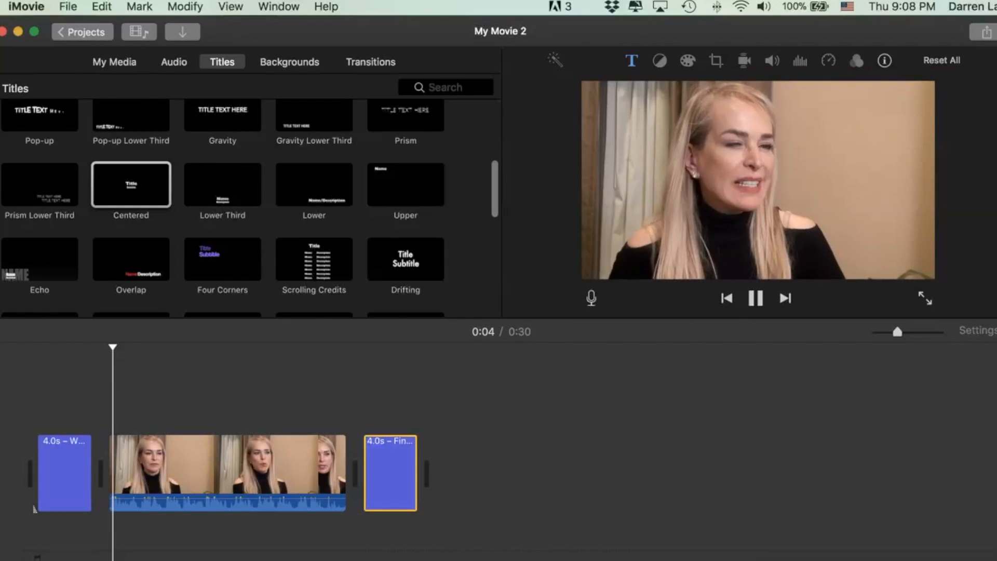
click(337, 413)
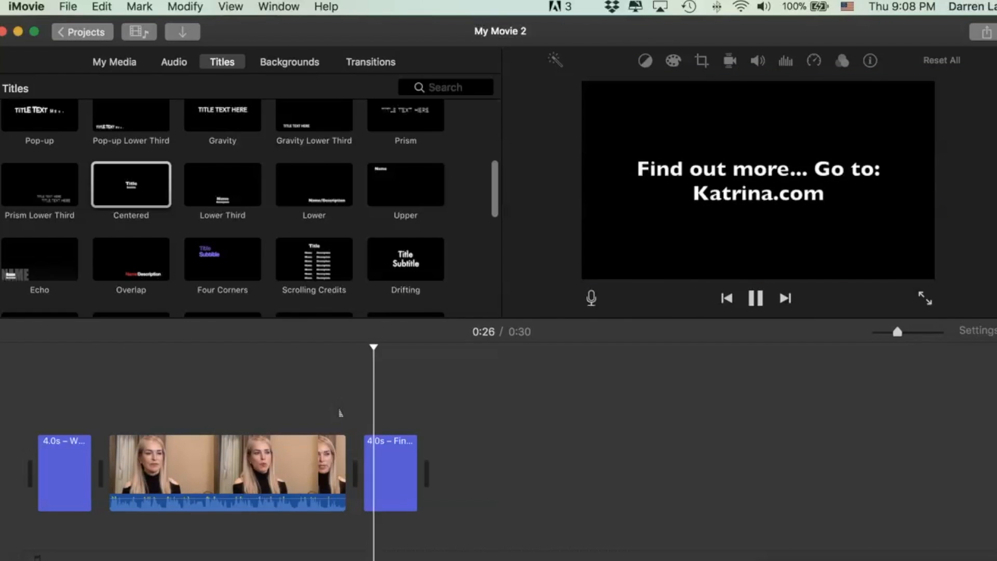
key(space)
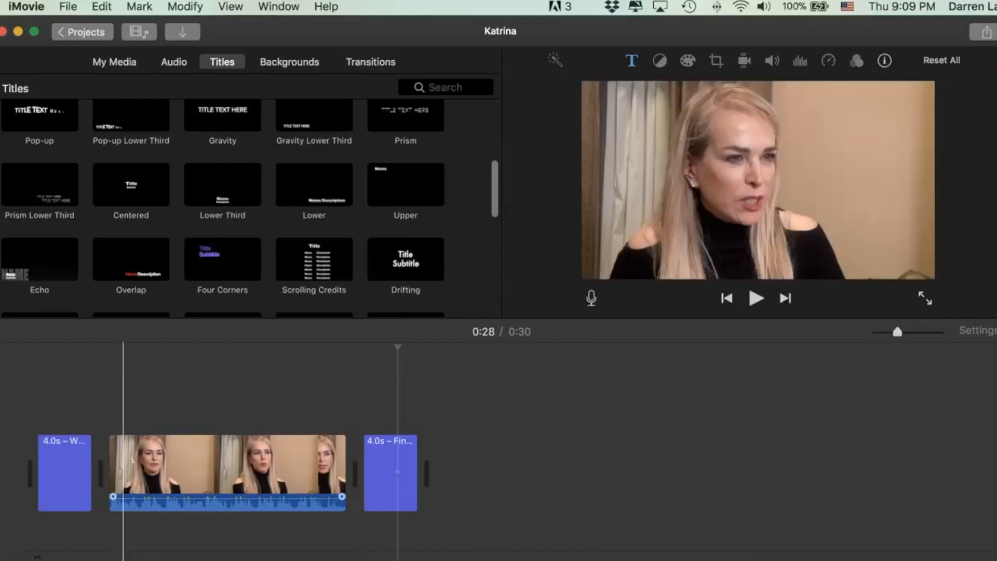
Step: Remove the "LIVE MASTER WORKSHOP VIP" subtitle from the speaker's name title over the interview, apply it, and play the result
click(111, 425)
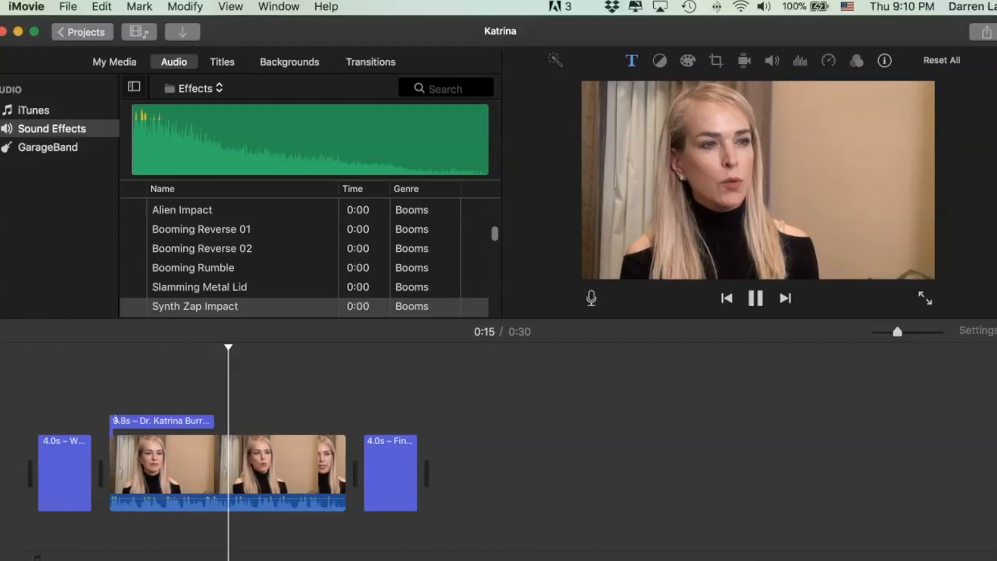
key(space)
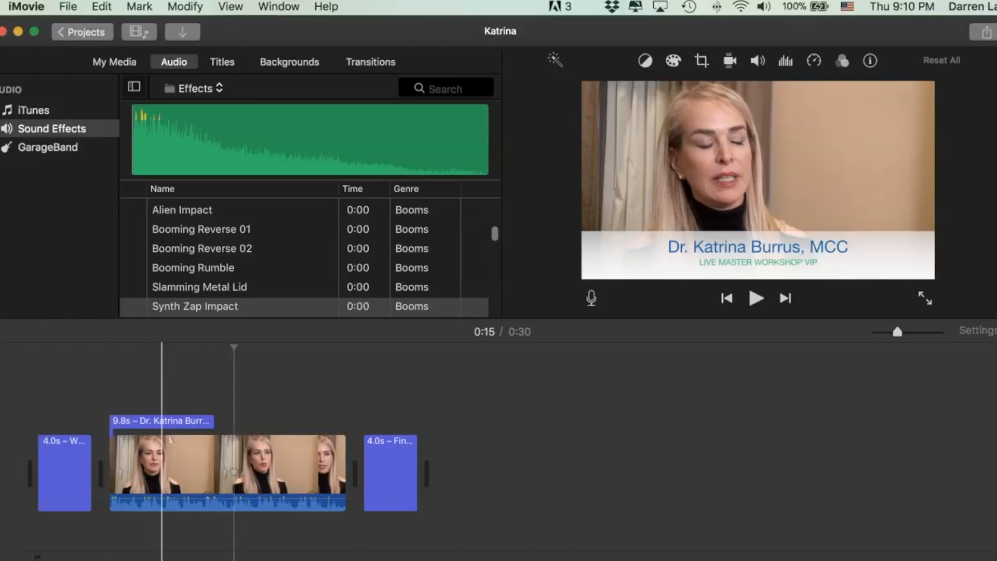
click(161, 421)
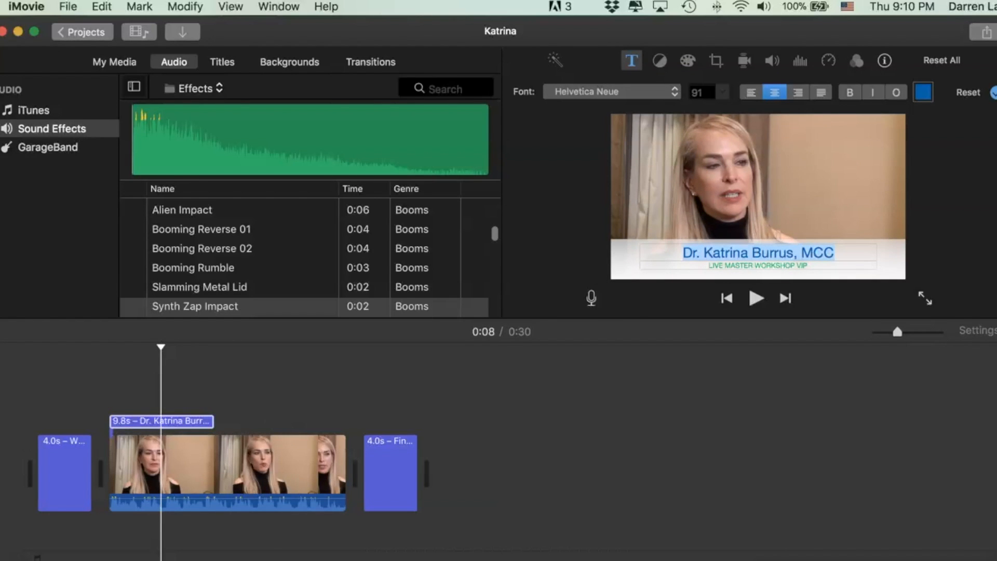
drag(834, 253, 682, 253)
drag(809, 265, 749, 265)
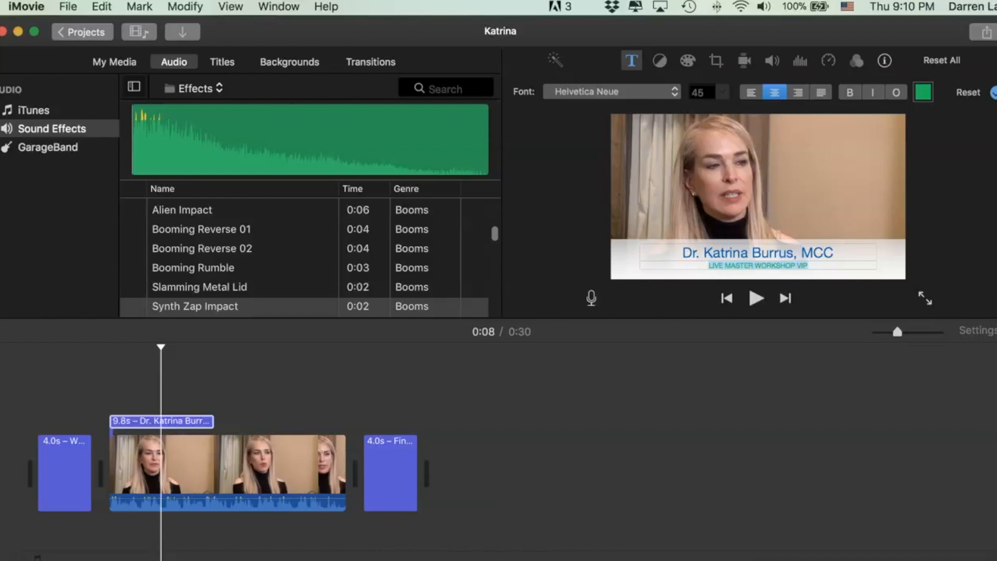
key(BackSpace)
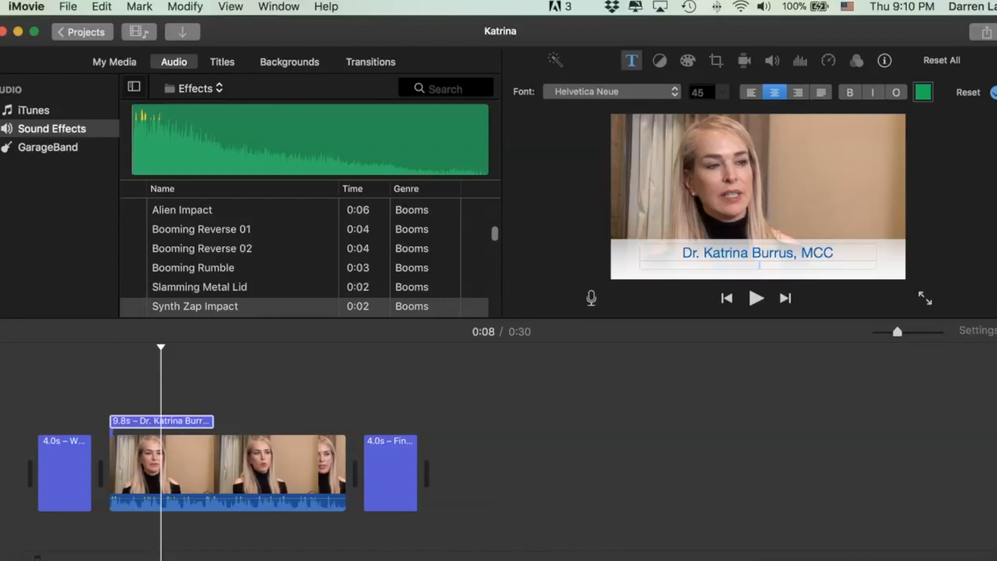
click(994, 93)
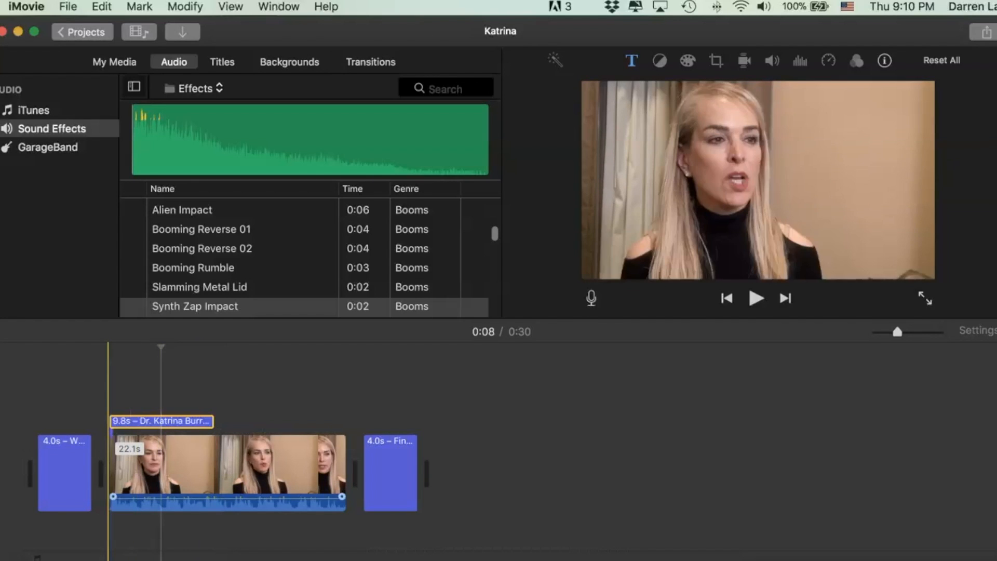
key(space)
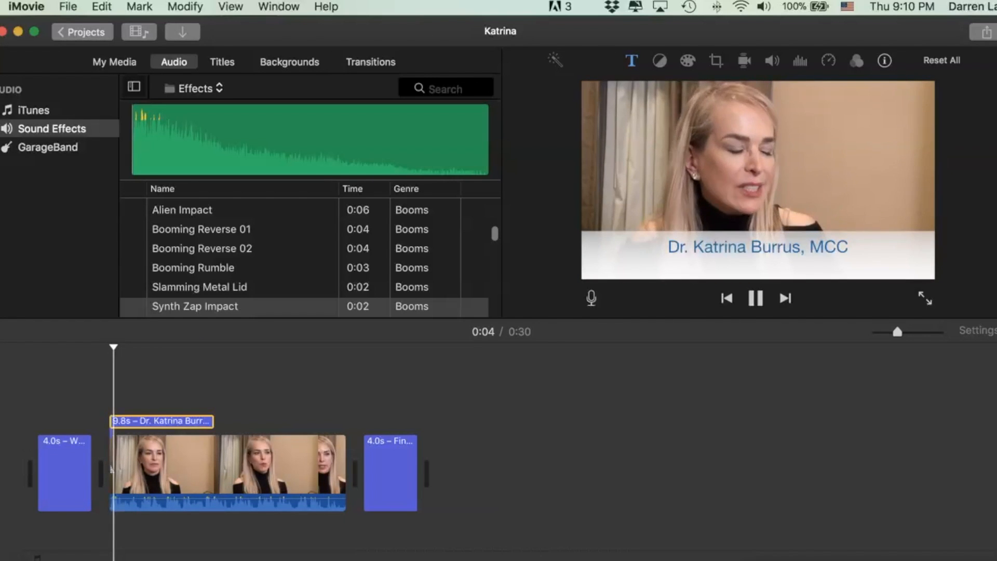
key(space)
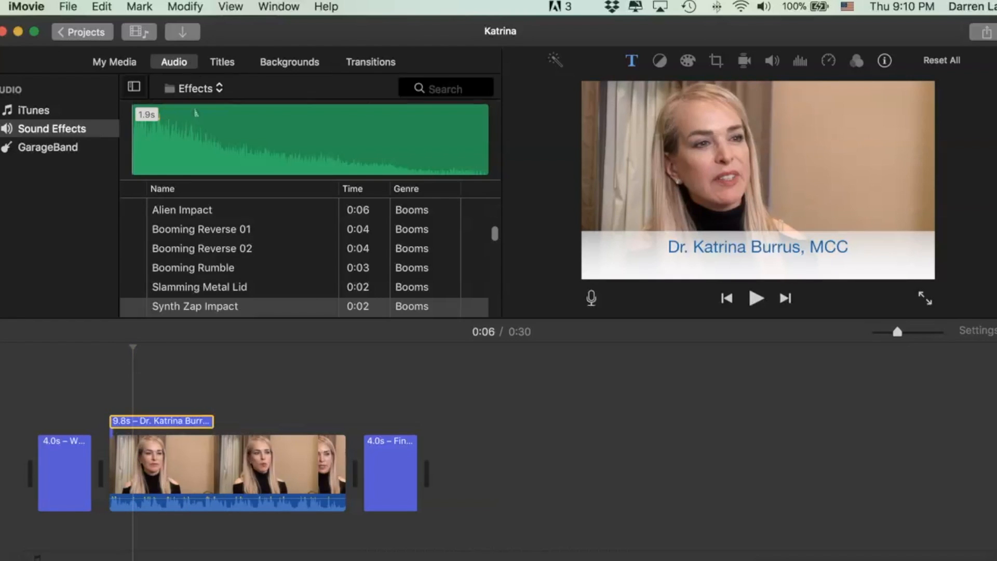
Step: Preview the Synth Zap Impact sound effect and place it under the start of the closing title
click(211, 158)
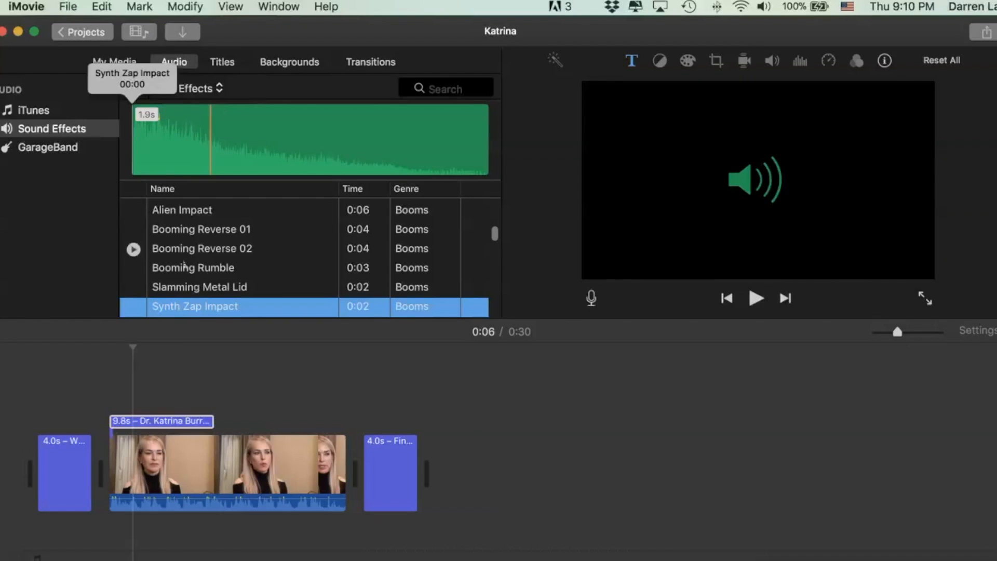
key(space)
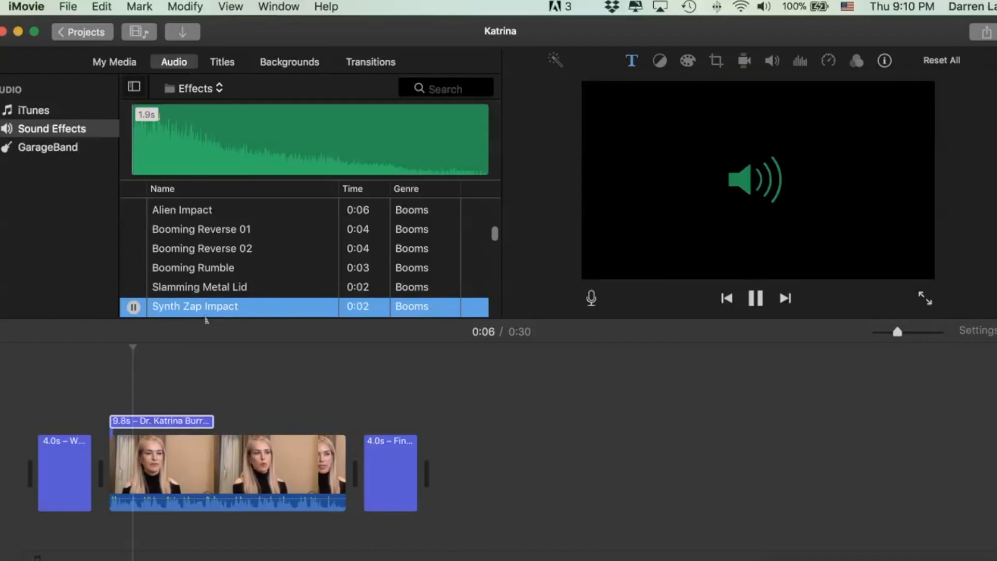
drag(207, 311, 65, 397)
drag(198, 405, 369, 436)
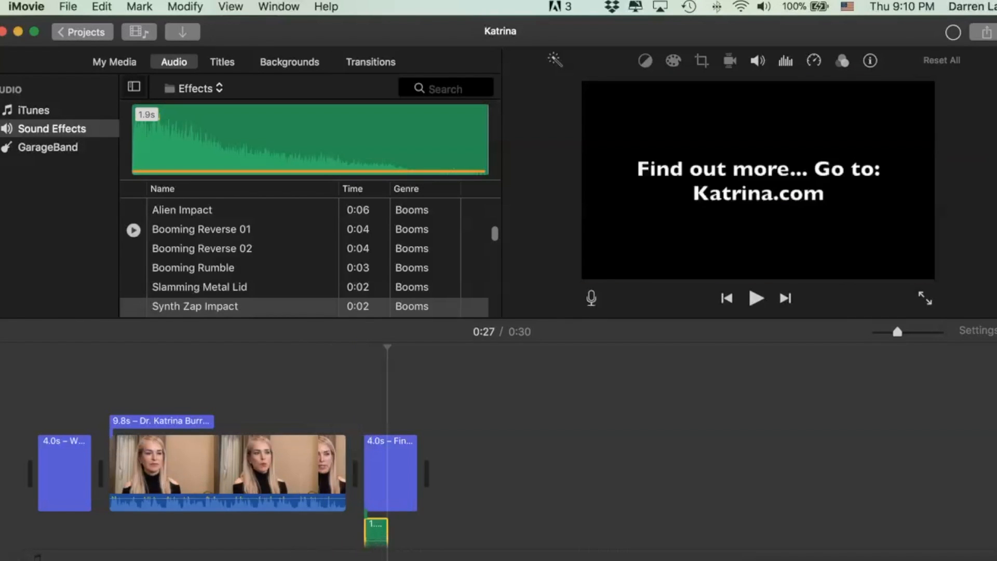
Step: Look through other sound effects such as Booming Reverse 01 and Bubbles, and play the movie's ending with the closing title's sound
click(229, 229)
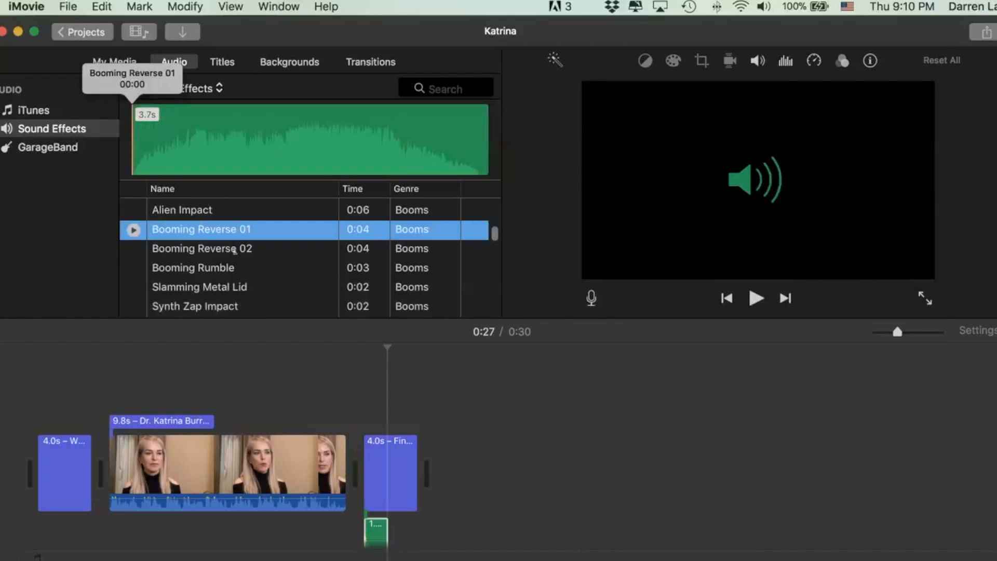
scroll(217, 255, down, 5)
click(190, 231)
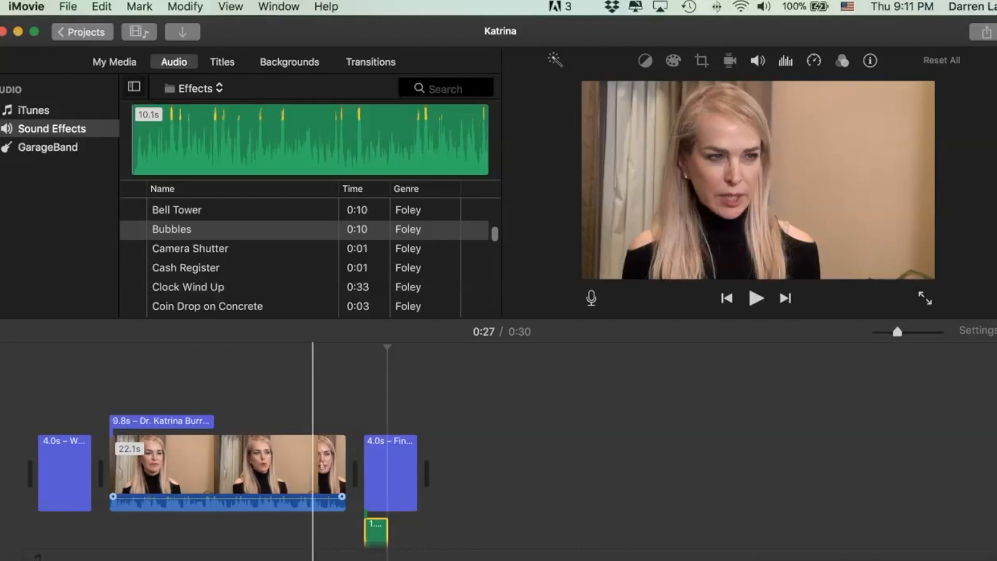
key(space)
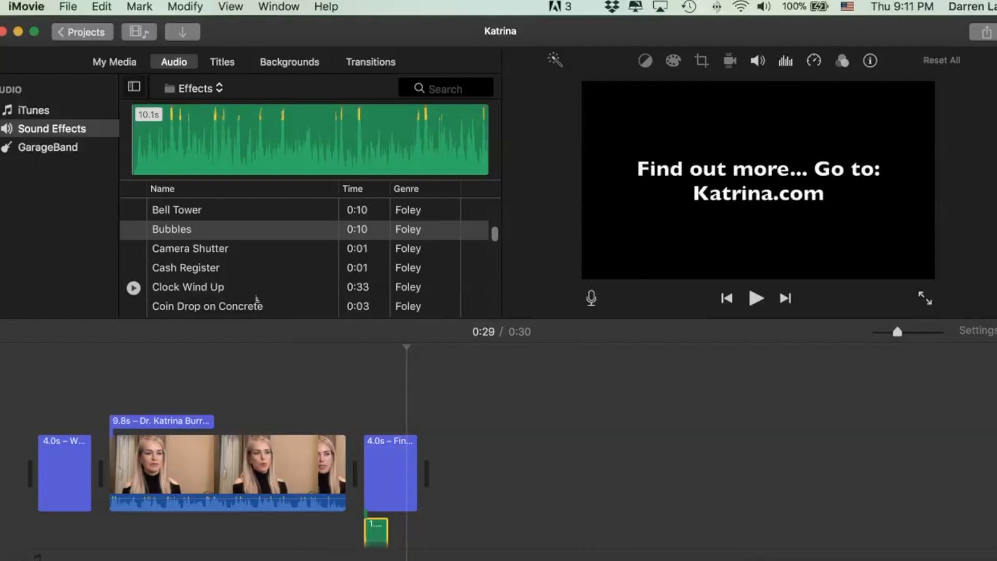
Step: Preview the Clock Wind Up sound effect and place it under the start of the opening title
click(227, 296)
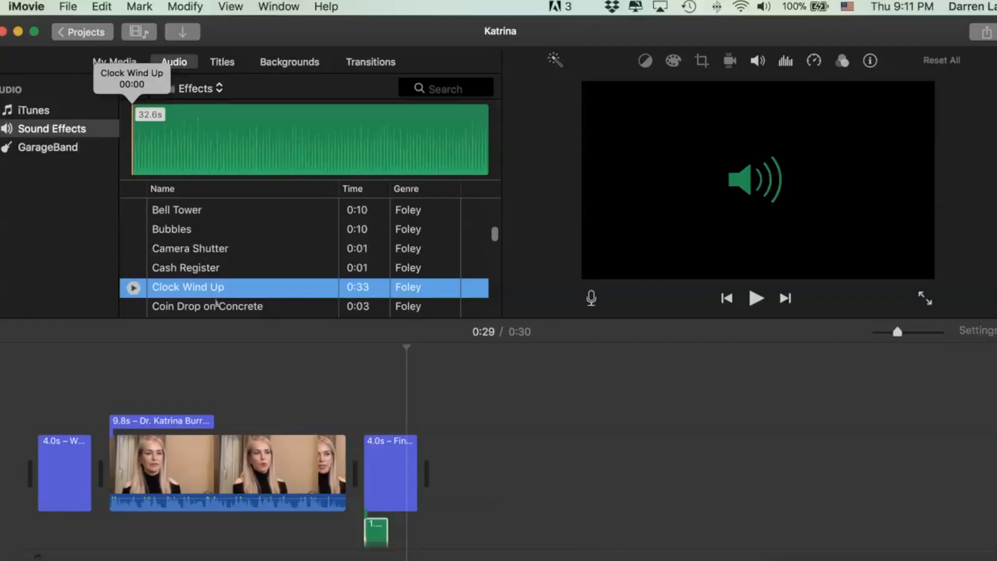
key(space)
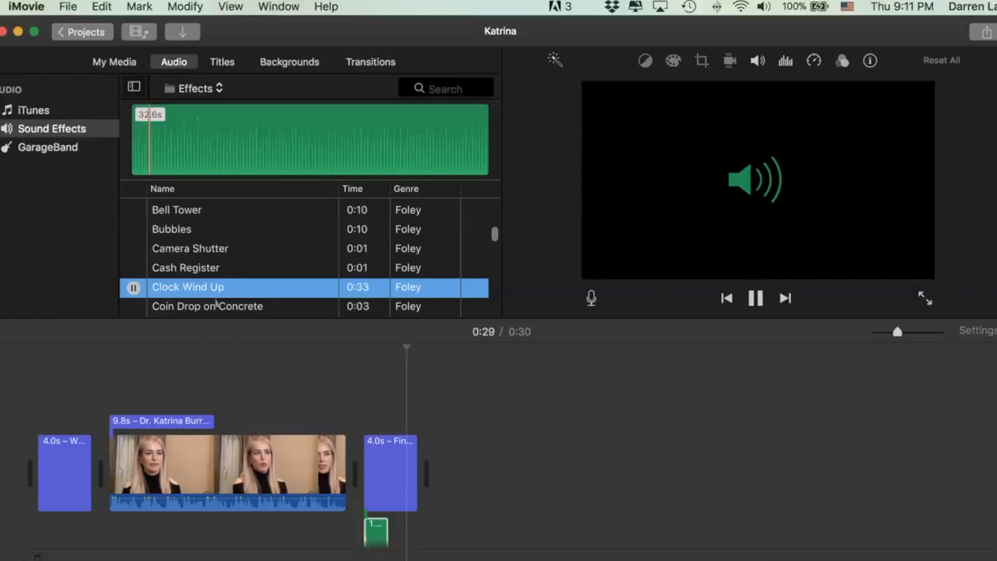
key(space)
drag(200, 301, 45, 545)
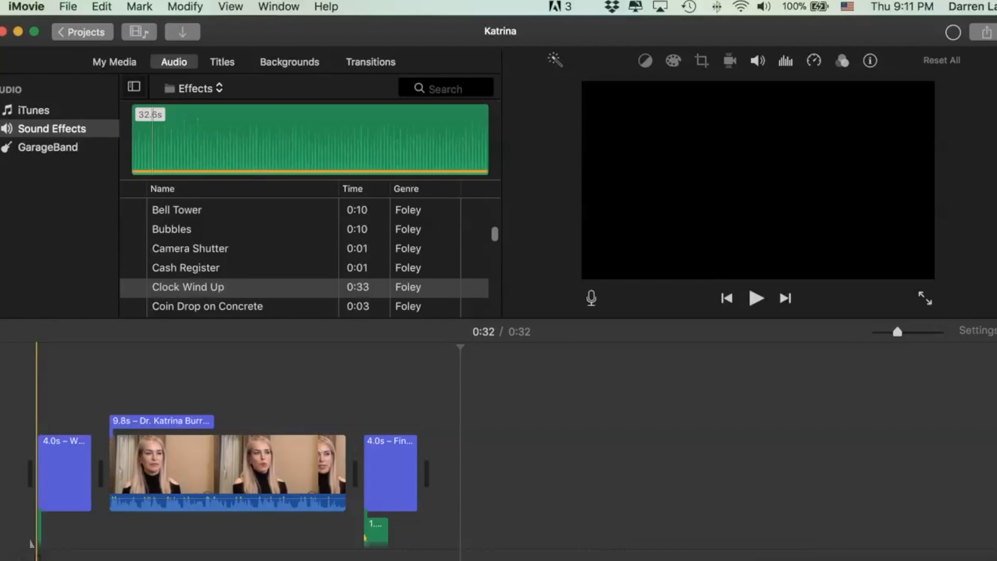
Step: Play the movie from the opening title into the interview to check how the Clock Wind Up sound runs
key(space)
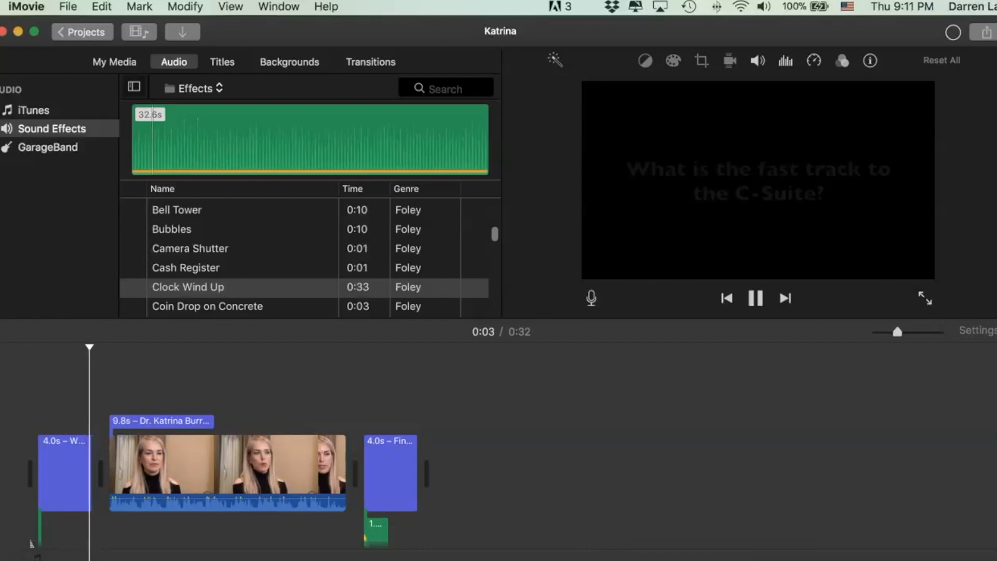
key(space)
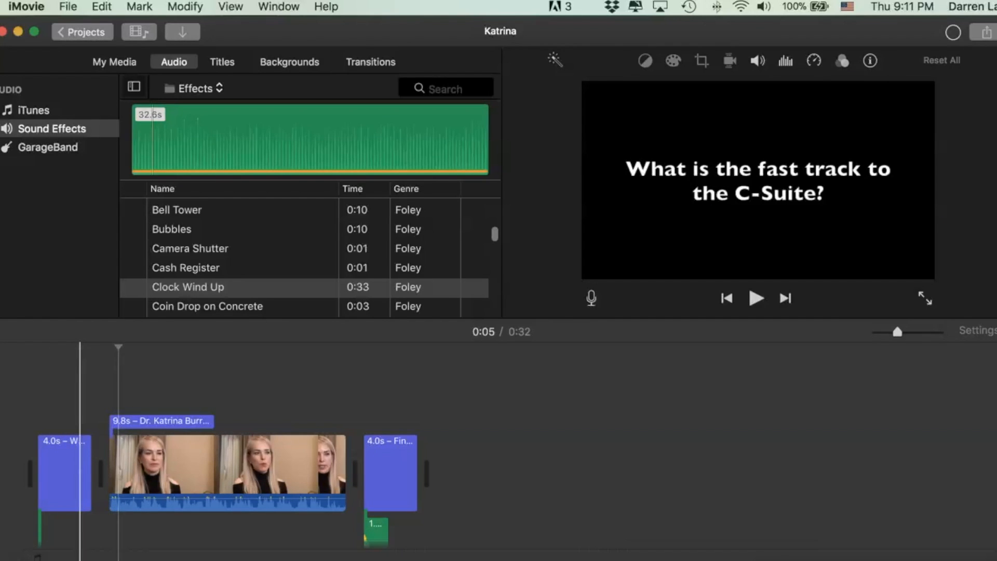
click(79, 471)
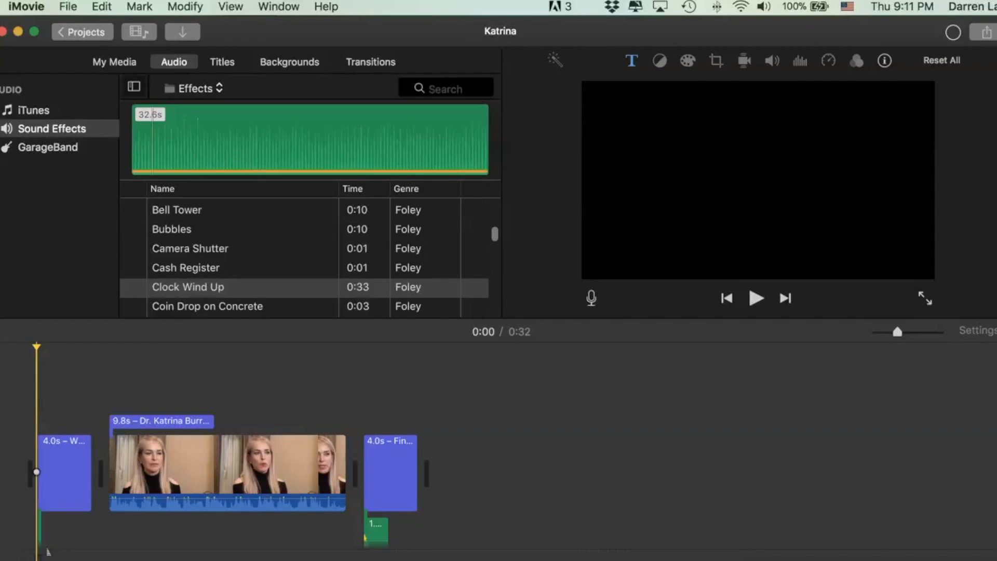
Step: Trim the Clock Wind Up sound to 4.0 s so it ends with the opening title, and play the result
drag(48, 551, 410, 519)
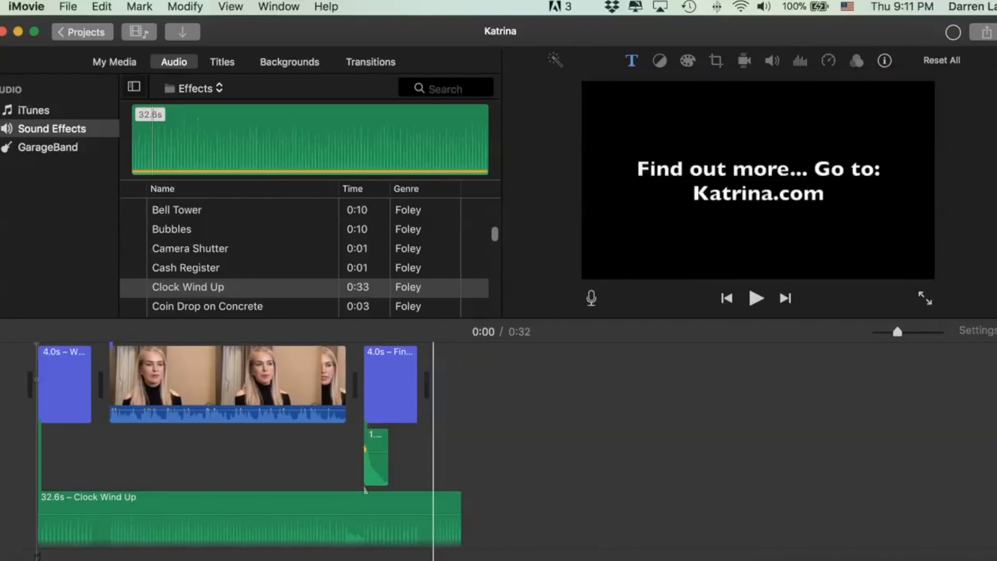
drag(459, 507, 91, 508)
key(space)
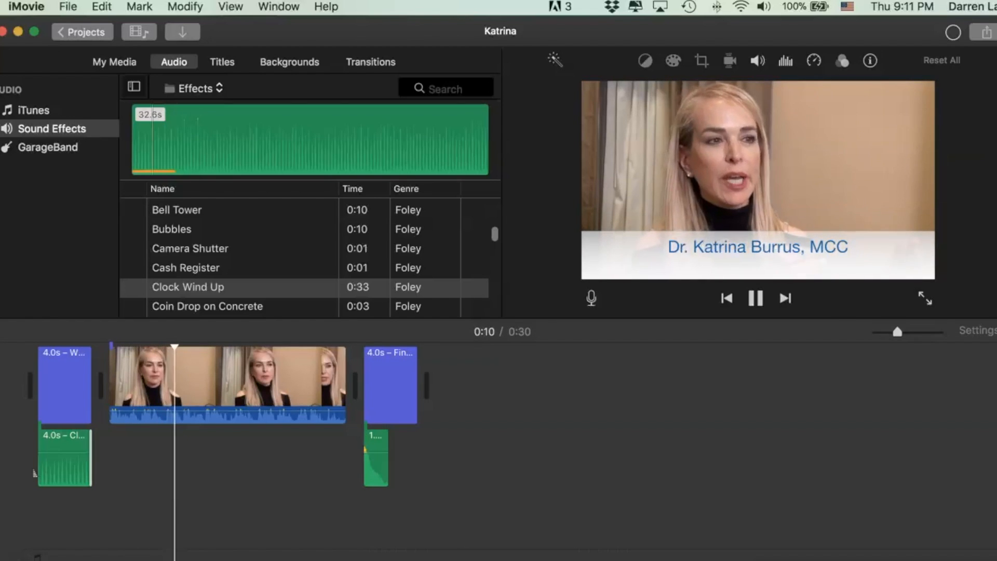
key(space)
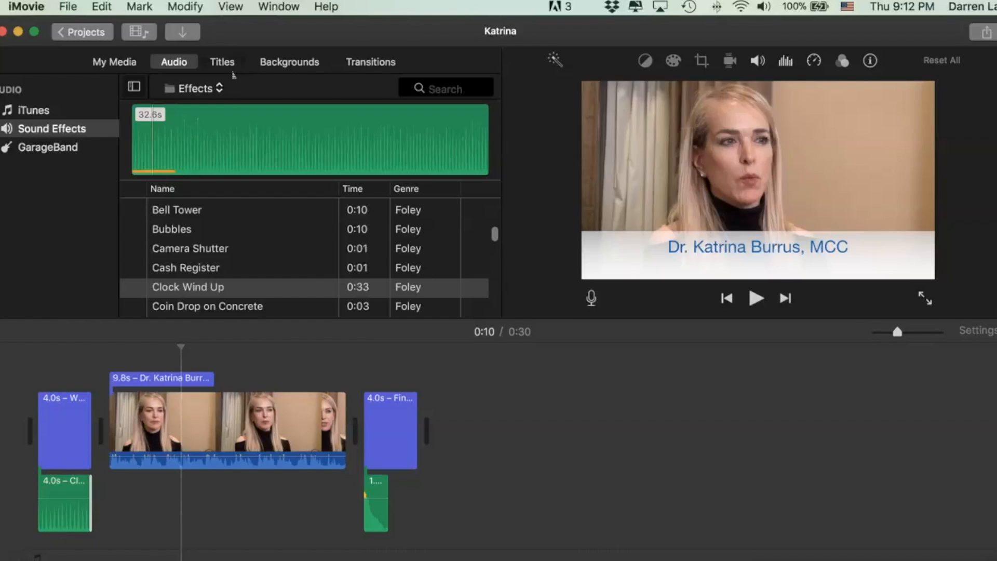
Step: Try the Four Corners and Overlap titles over the second half of the interview clip, deleting each one
click(230, 66)
drag(228, 259, 285, 385)
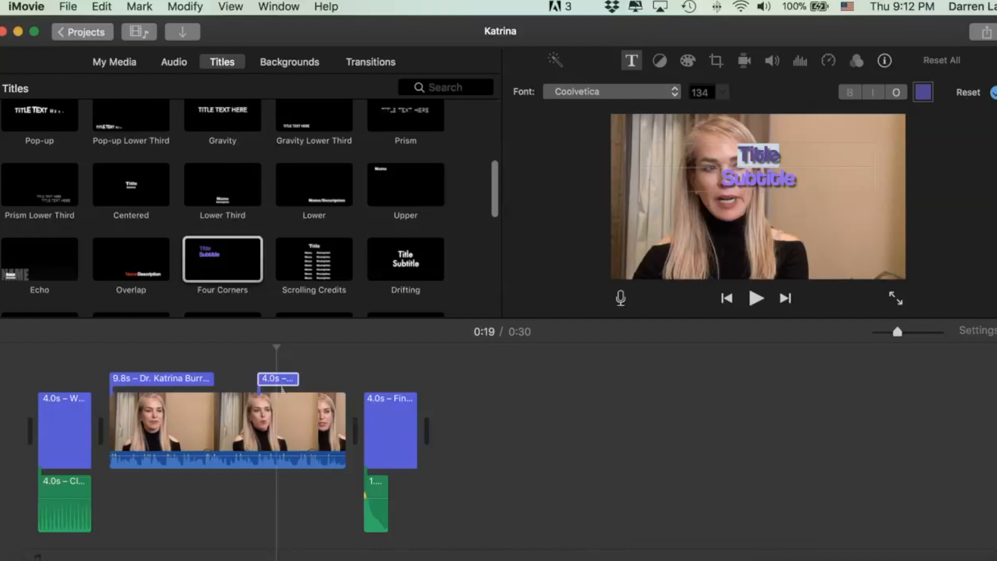
key(Delete)
drag(156, 282, 262, 402)
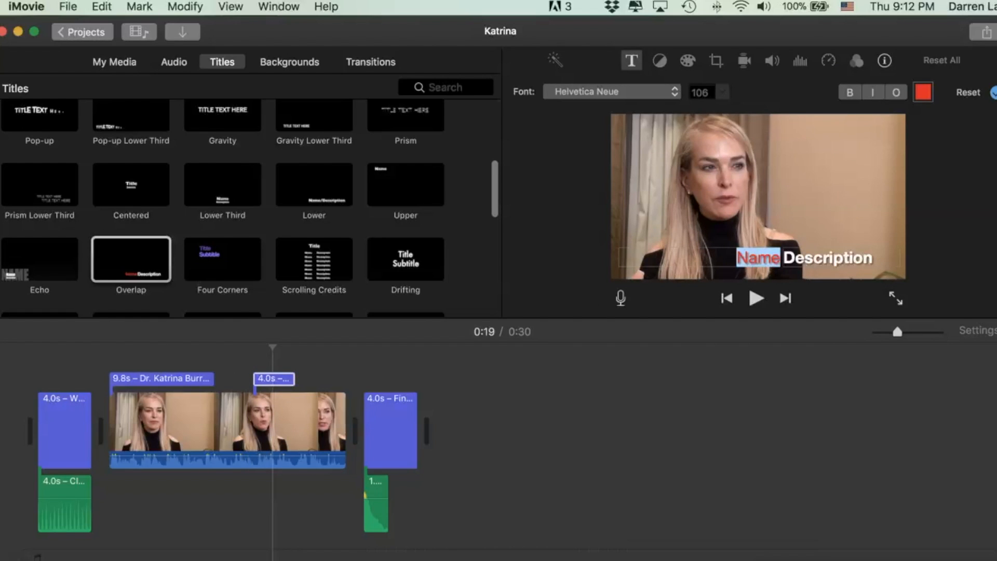
click(280, 379)
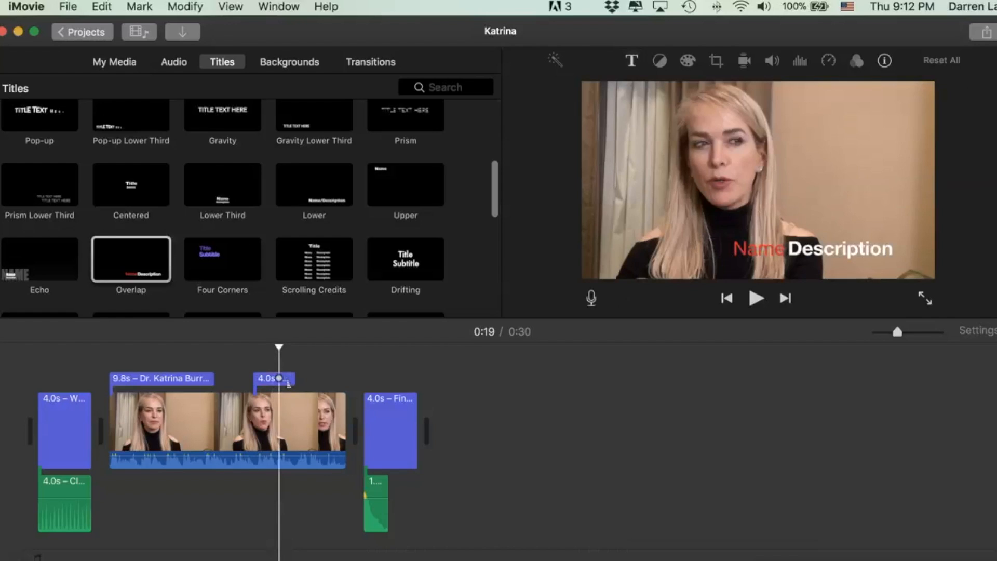
key(Delete)
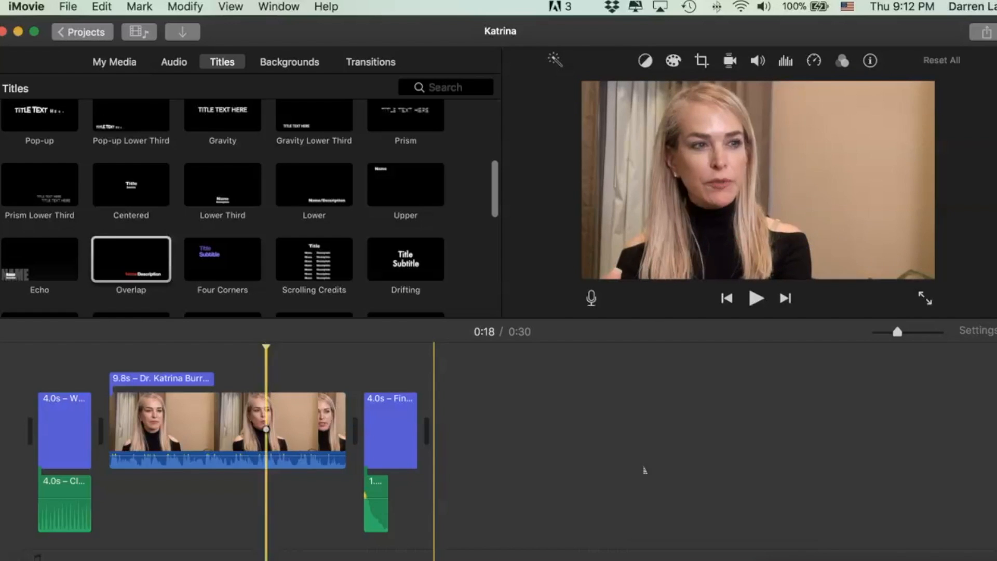
Step: Place EEC logo.png from the Finder video folder above the end of the interview clip and close the Finder window
drag(909, 560, 601, 256)
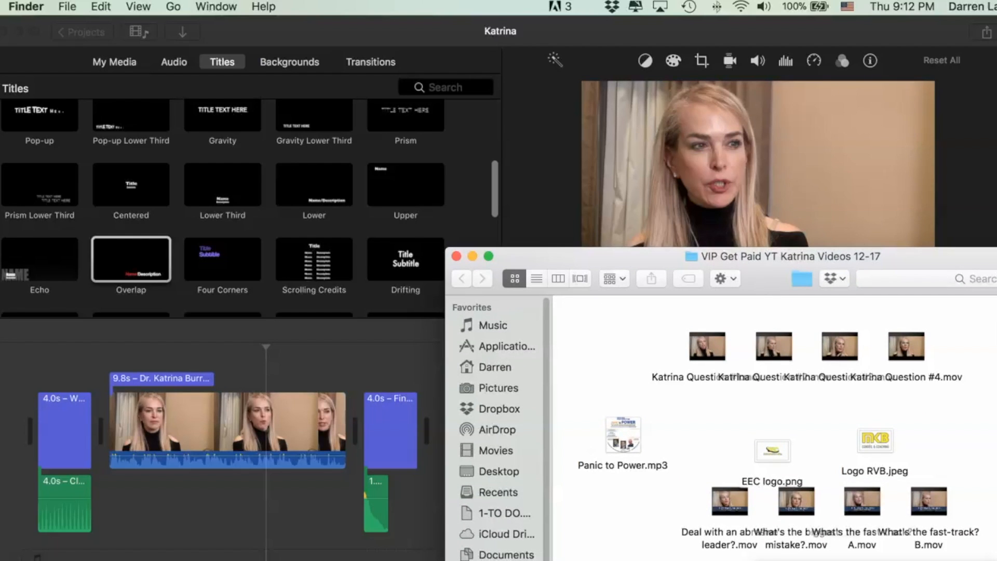
click(876, 441)
click(772, 451)
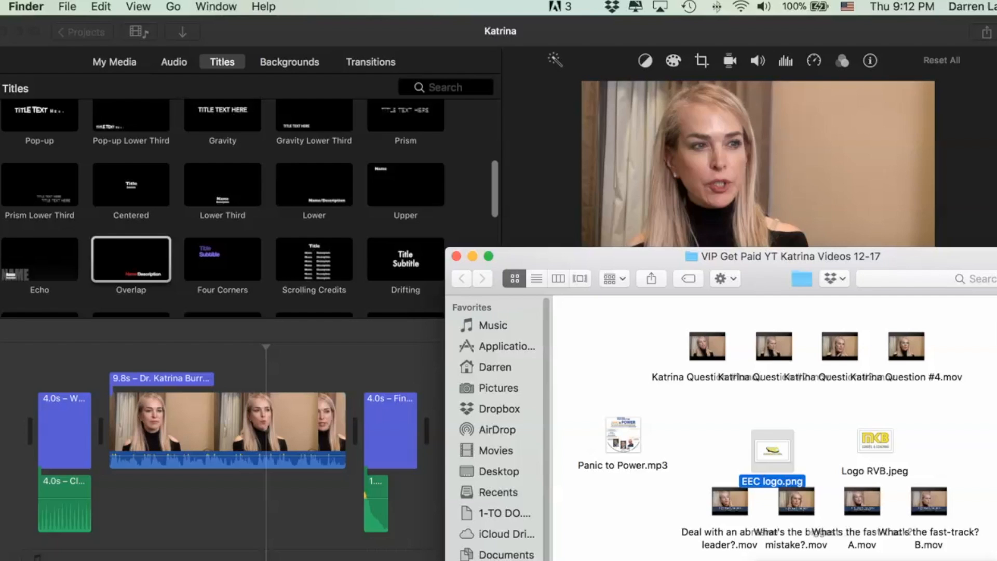
drag(773, 451, 313, 375)
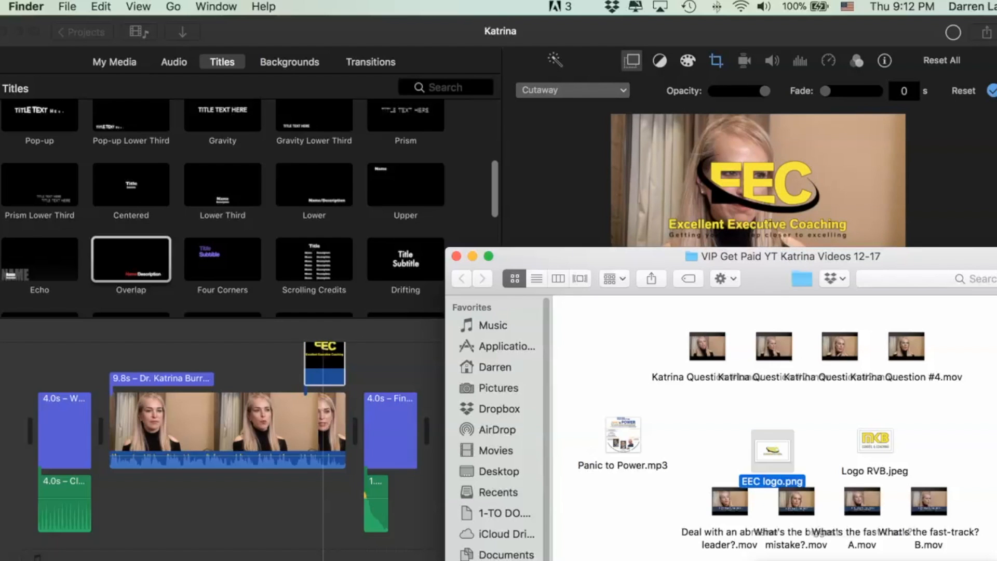
key(super+w)
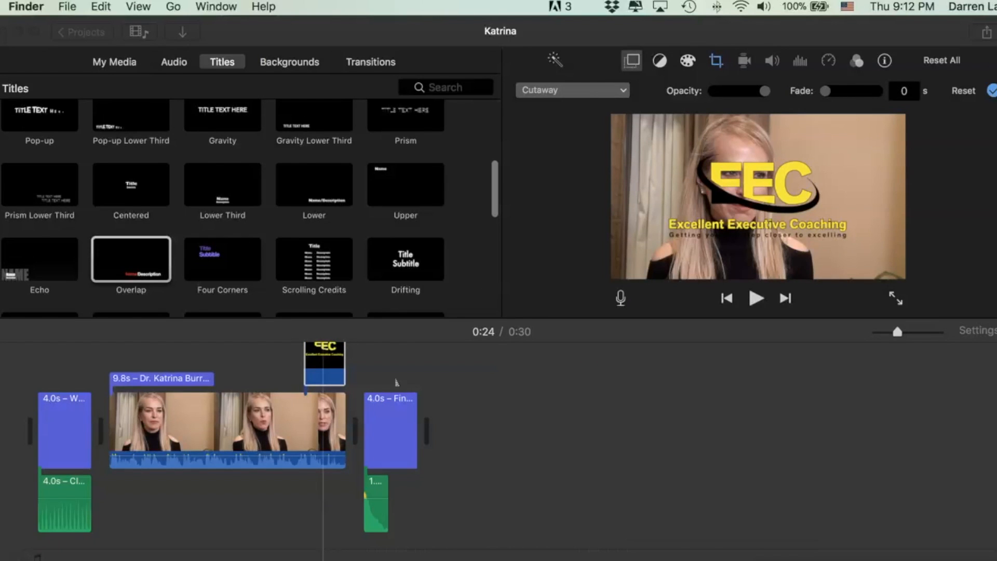
Step: Change the EEC logo clip's overlay from Cutaway to Picture in Picture
click(335, 372)
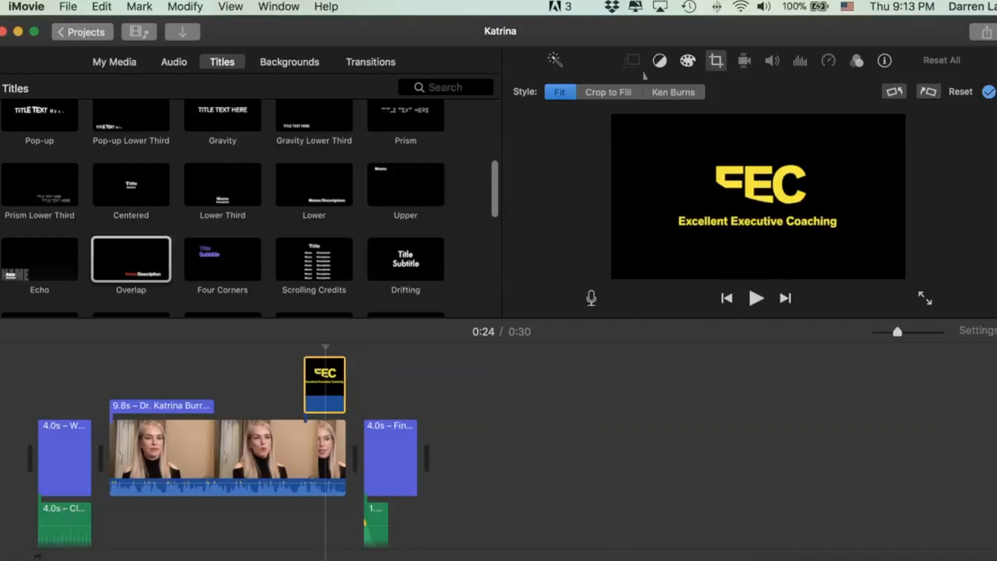
click(642, 70)
click(588, 92)
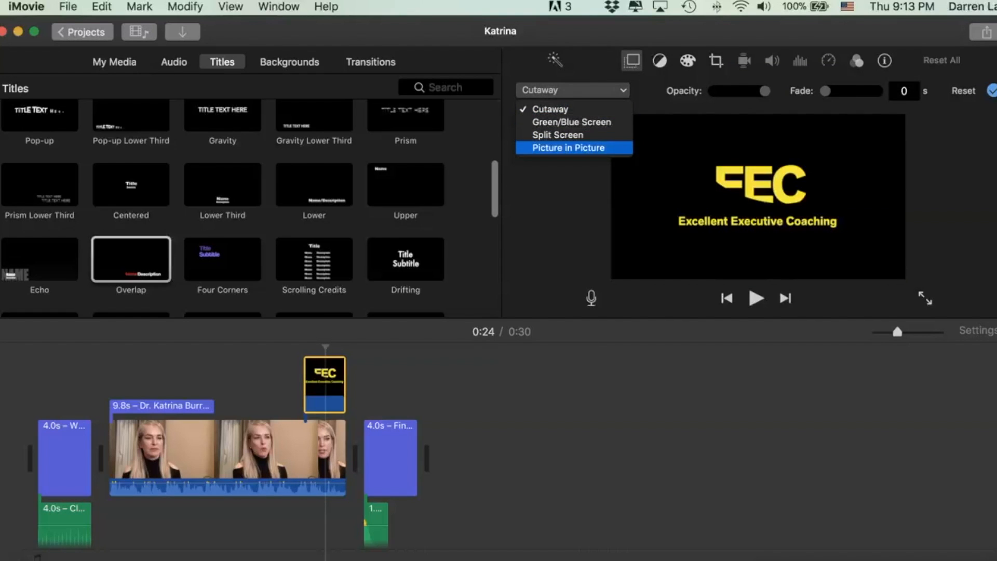
click(580, 148)
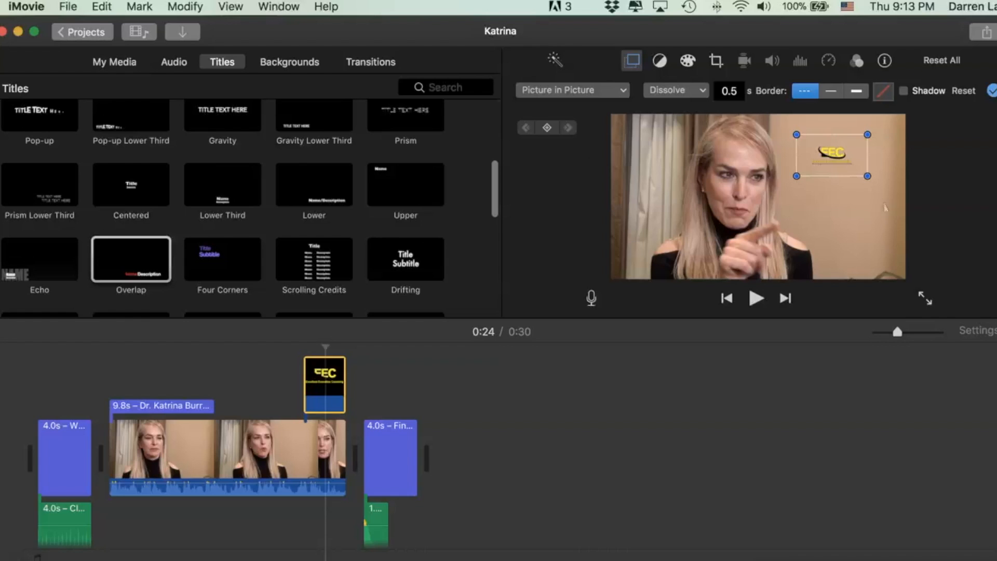
Step: Enlarge the logo overlay, move it to the lower-right corner of the video frame, apply it and play the result
drag(873, 190, 907, 220)
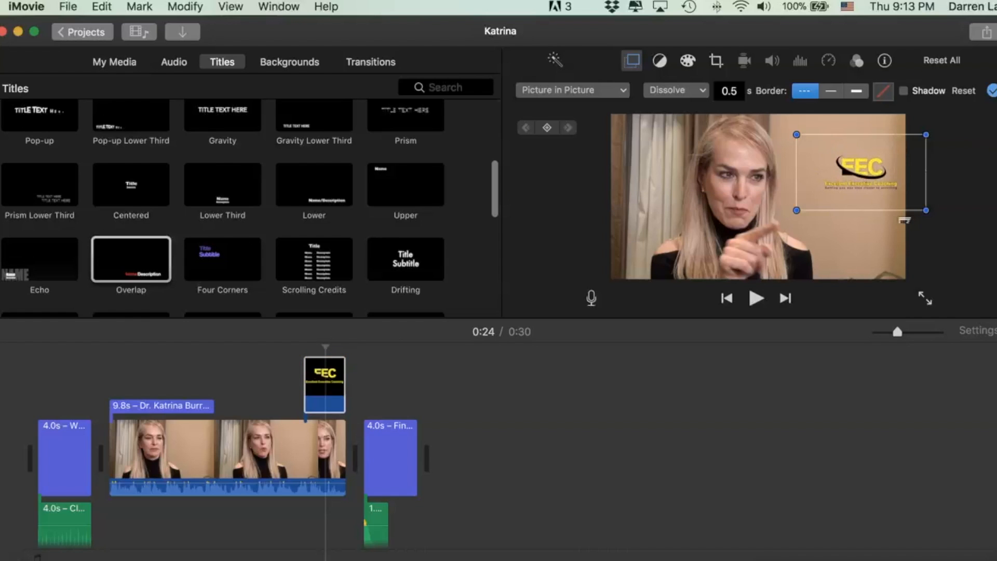
drag(882, 183, 878, 262)
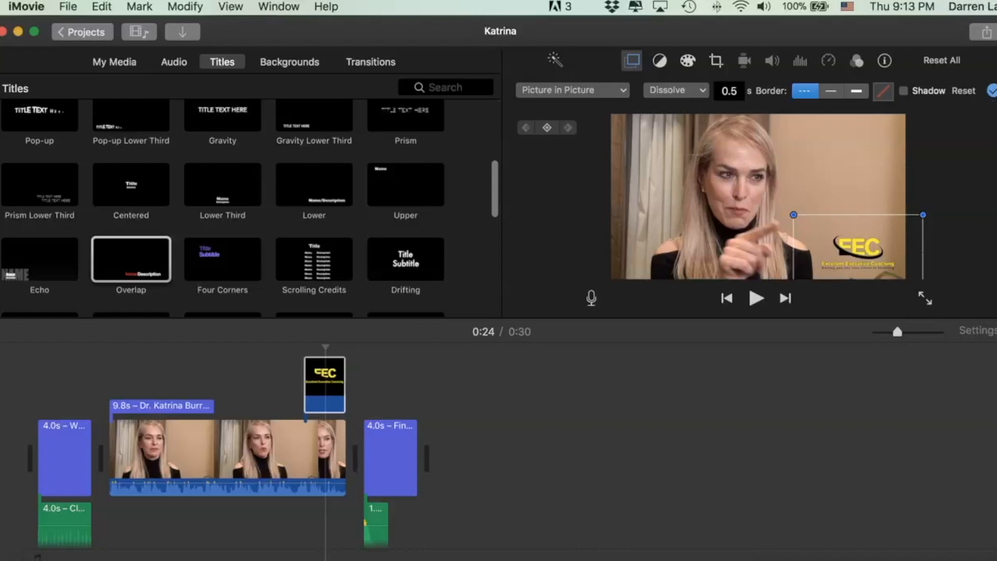
click(993, 91)
key(space)
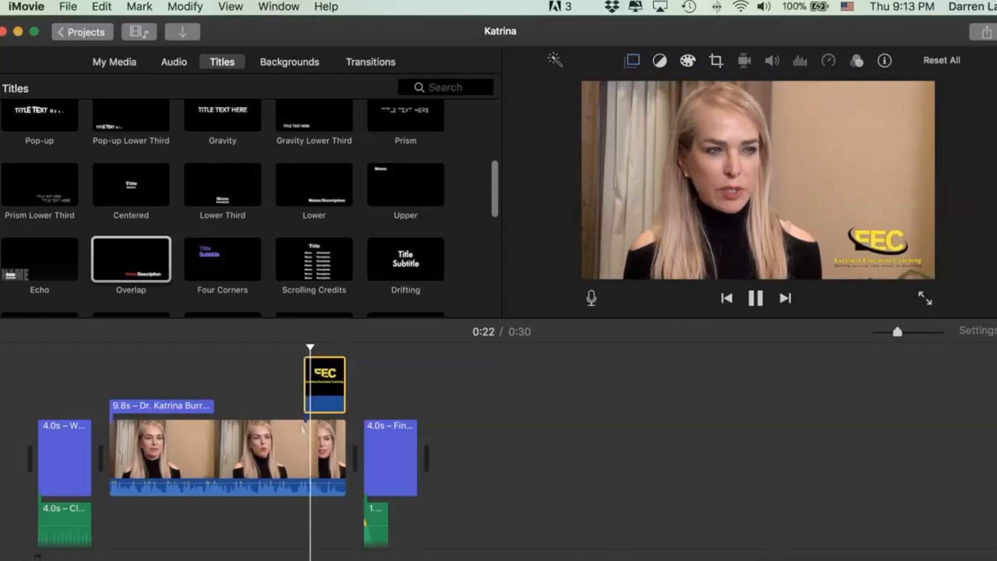
key(space)
Step: Extend the logo overlay's start back to the beginning of the interview for 22.1 s and play its overlap with the name title
drag(305, 394, 108, 399)
key(space)
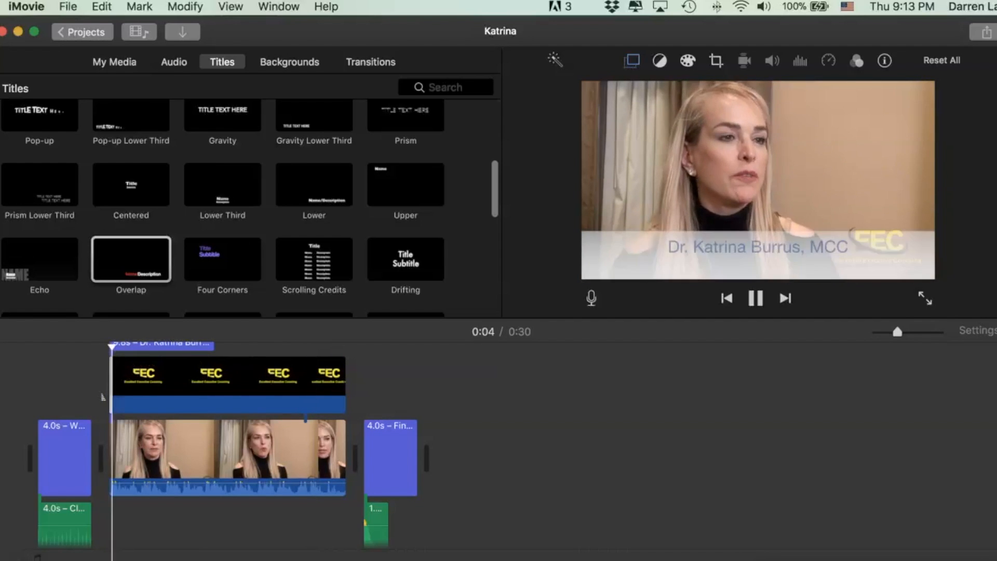
key(space)
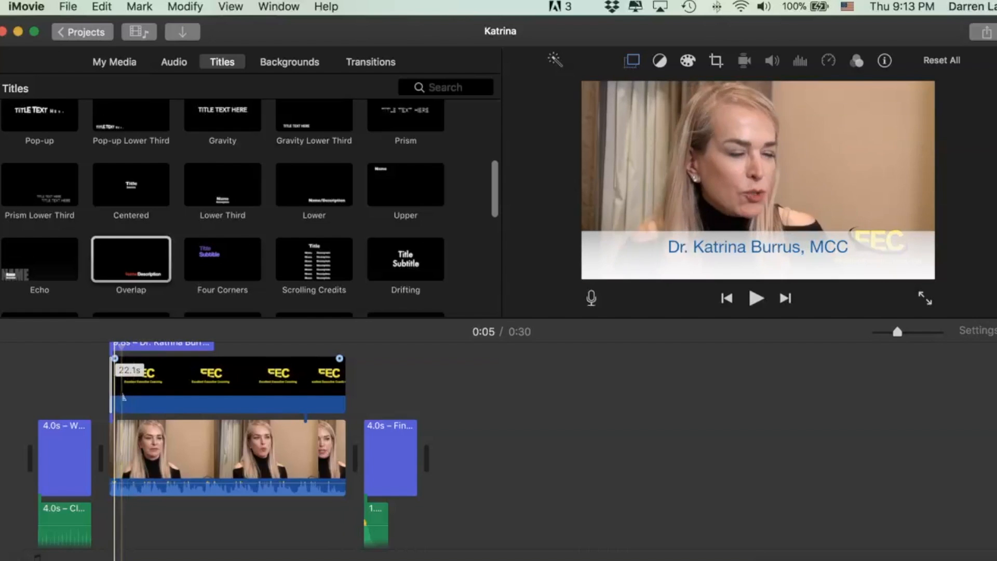
Step: Trim the logo overlay's start to the end of the speaker name title, 12.3 s long, and play through to the closing title
drag(113, 374, 216, 374)
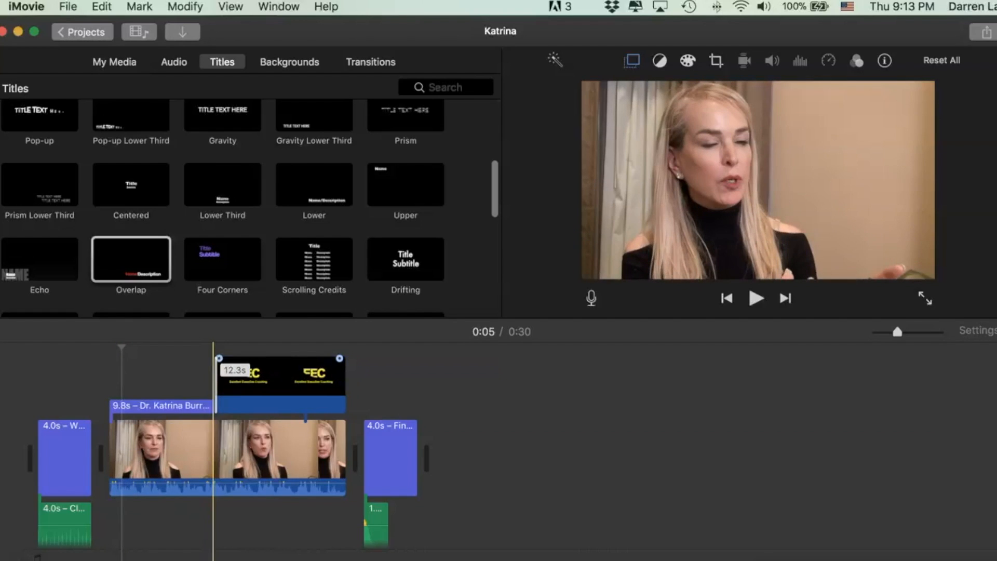
key(space)
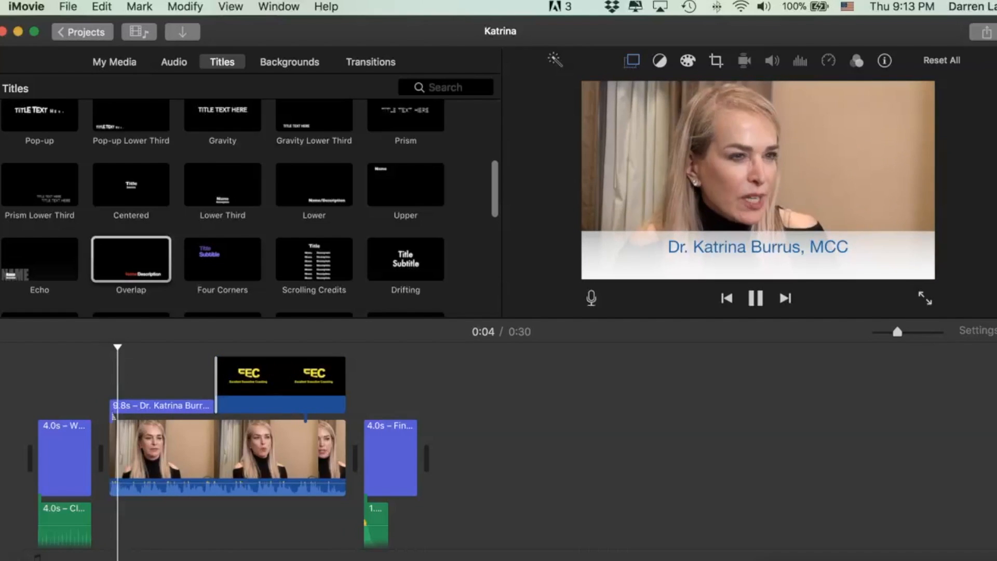
key(space)
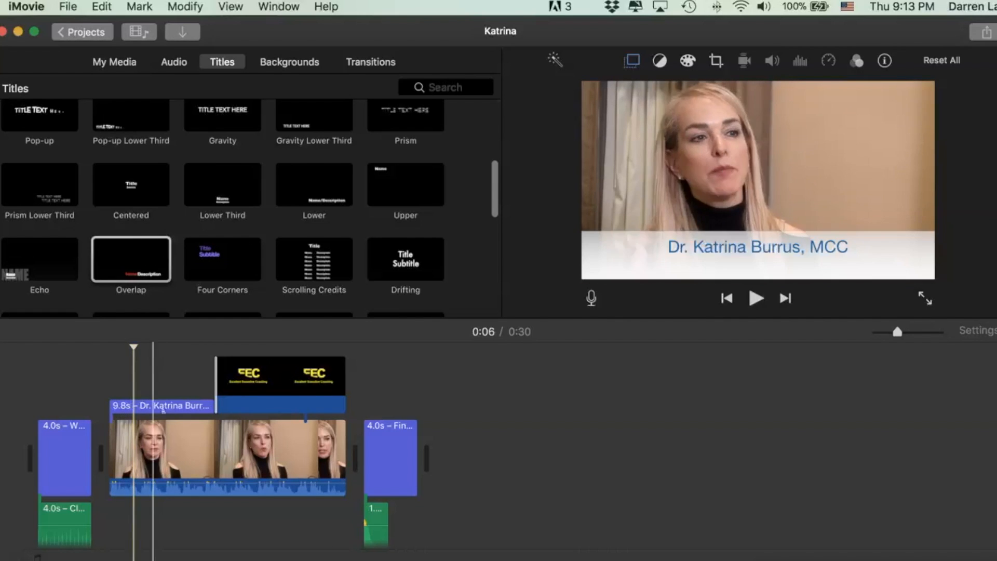
key(space)
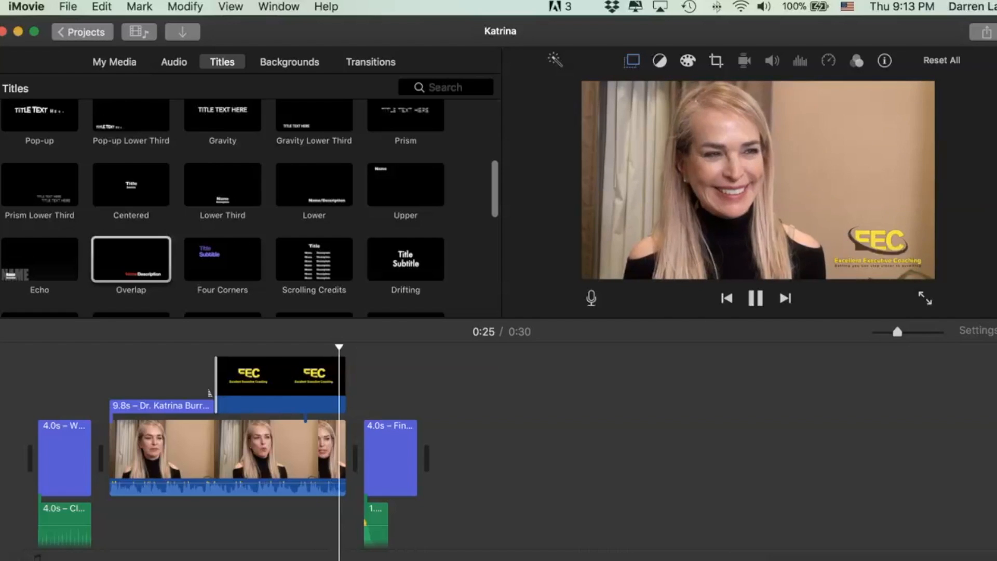
key(space)
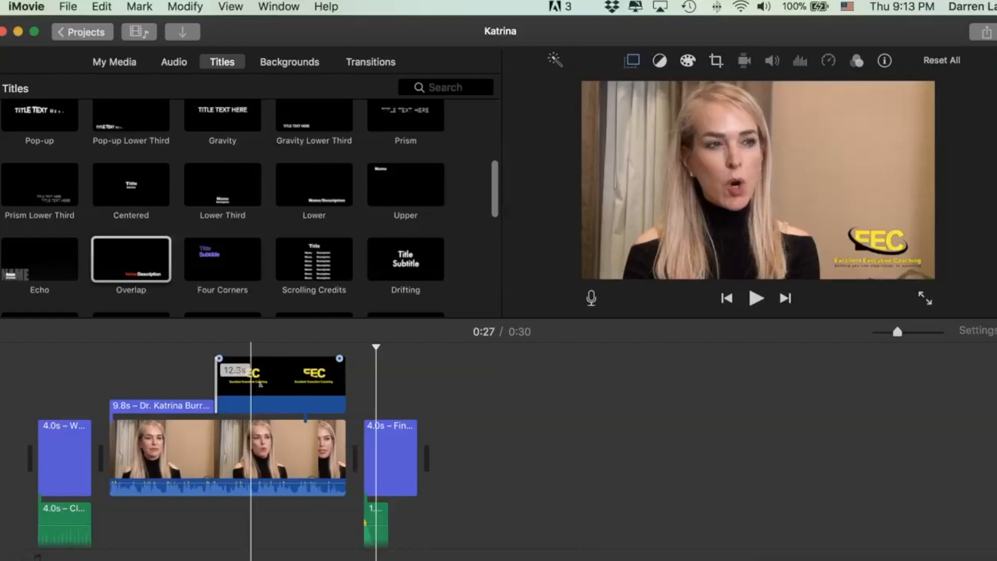
Step: Extend the logo overlay's end to the end of the closing title, 16.3 s in total, and play the ending
drag(344, 395, 415, 395)
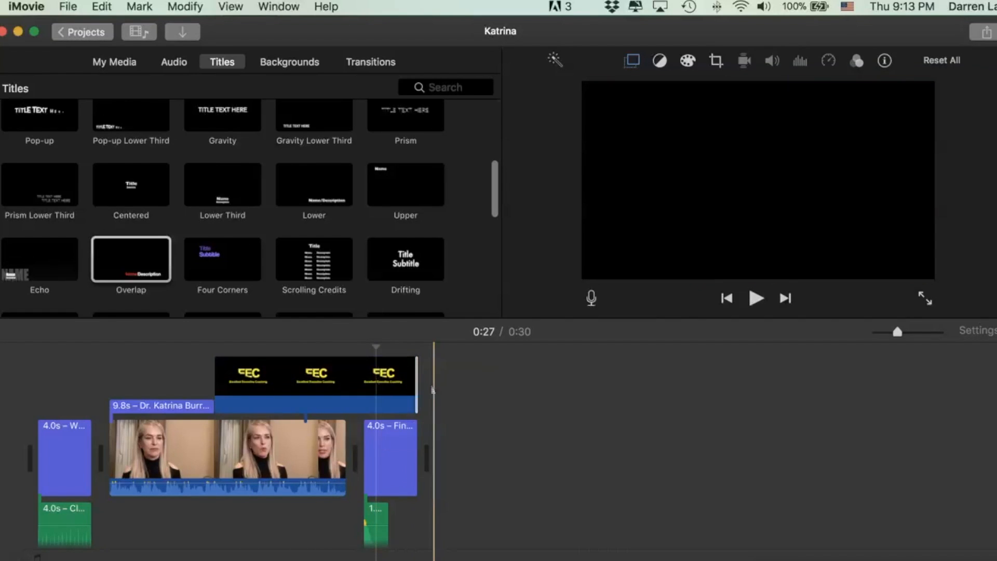
key(space)
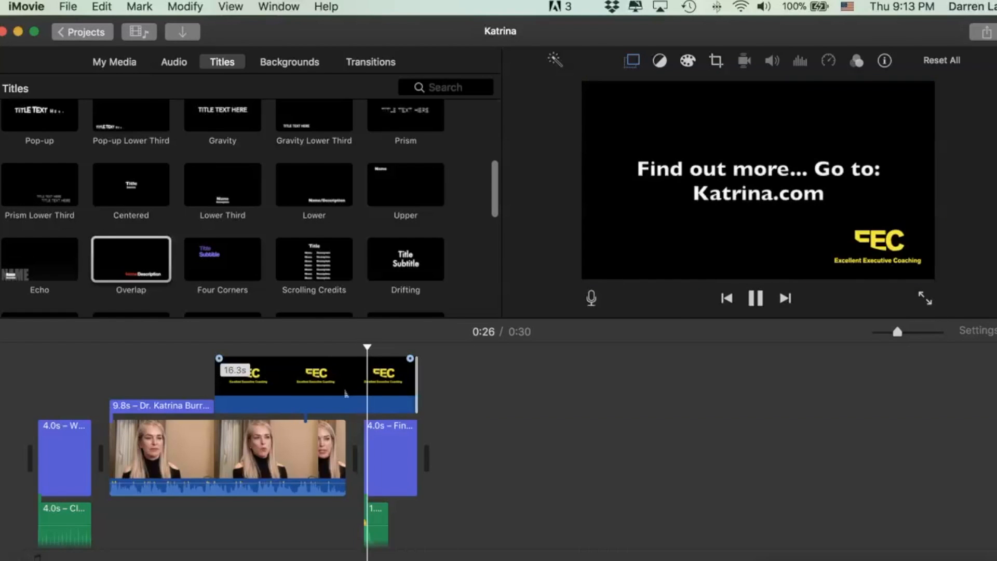